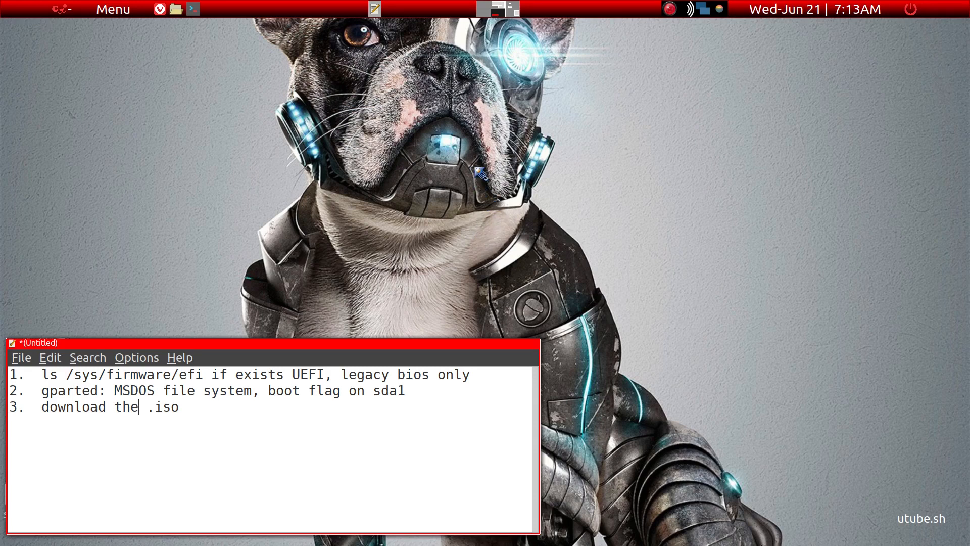
Run ls /sys/firmware/efi in a new terminal to check for UEFI firmware, and close the terminal.
click(340, 374)
key(ctrl+alt+t)
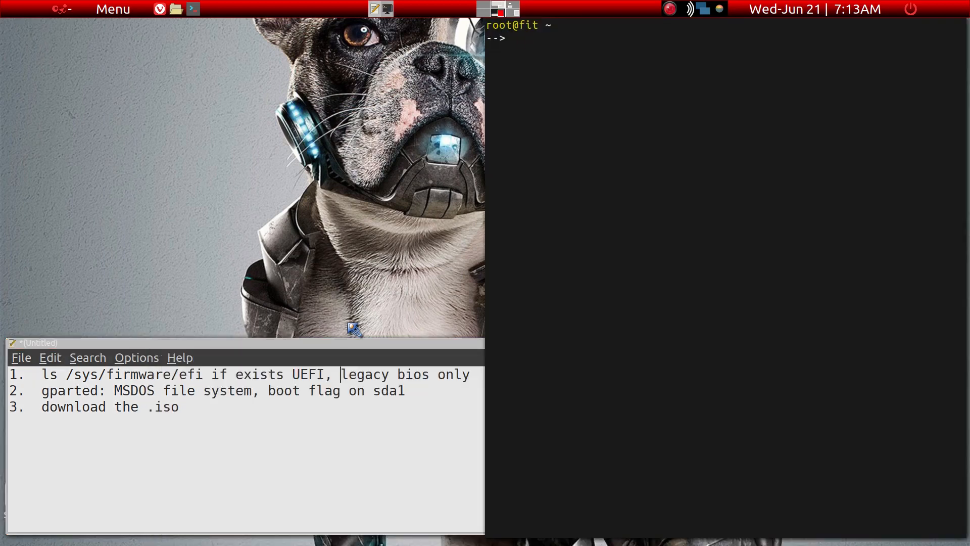
text(x)
key(BackSpace)
text(ls /sys/firmware/efi)
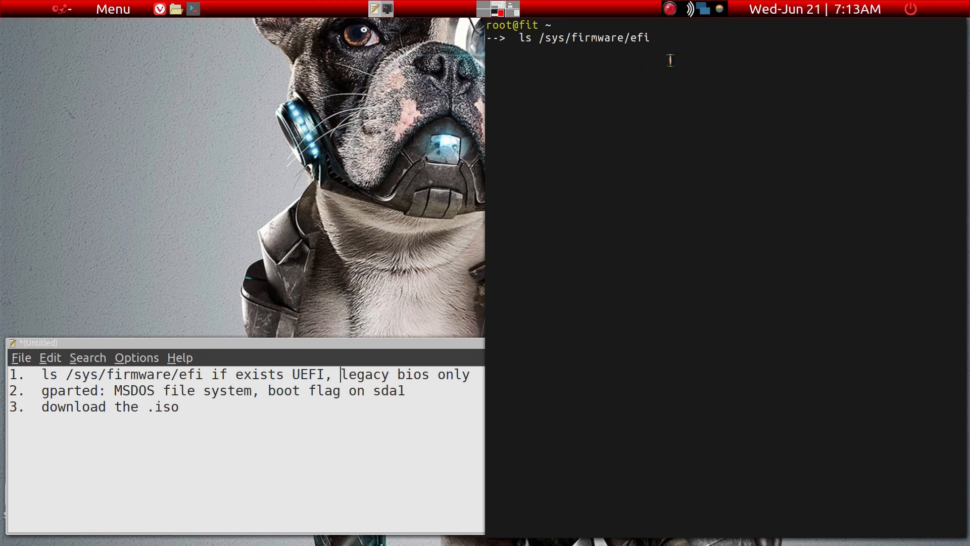
key(Return)
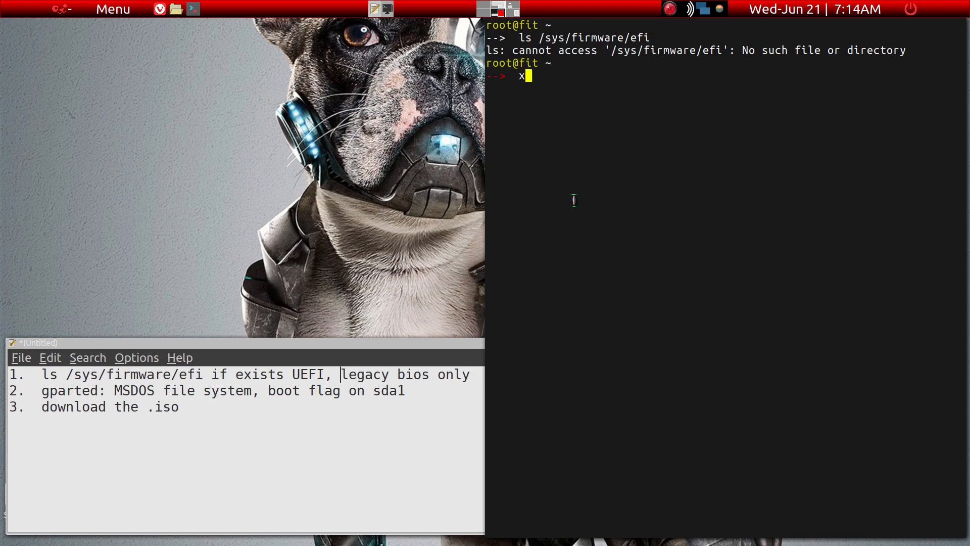
key(Return)
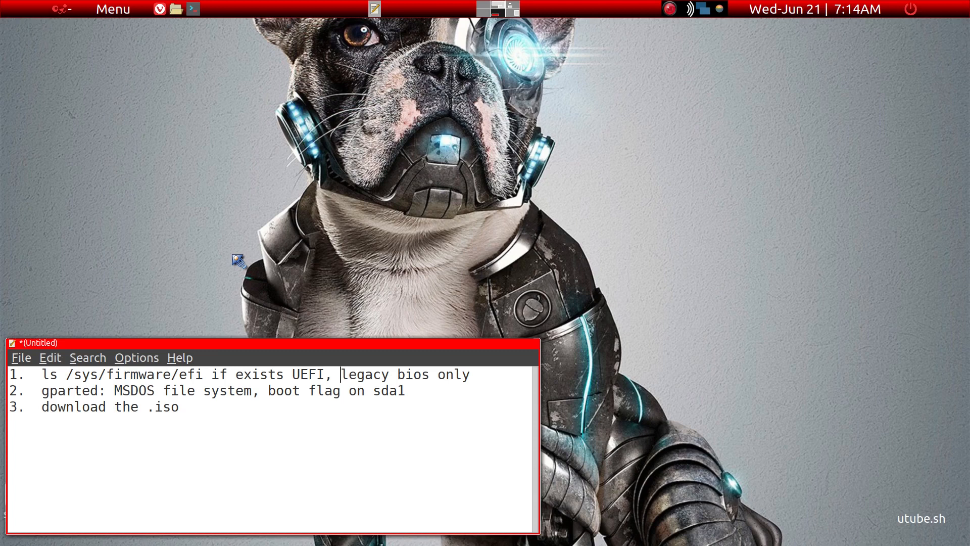
Switch to GParted showing /dev/sda and examine its partitions and the details of the desktop drive icons.
key(alt+3)
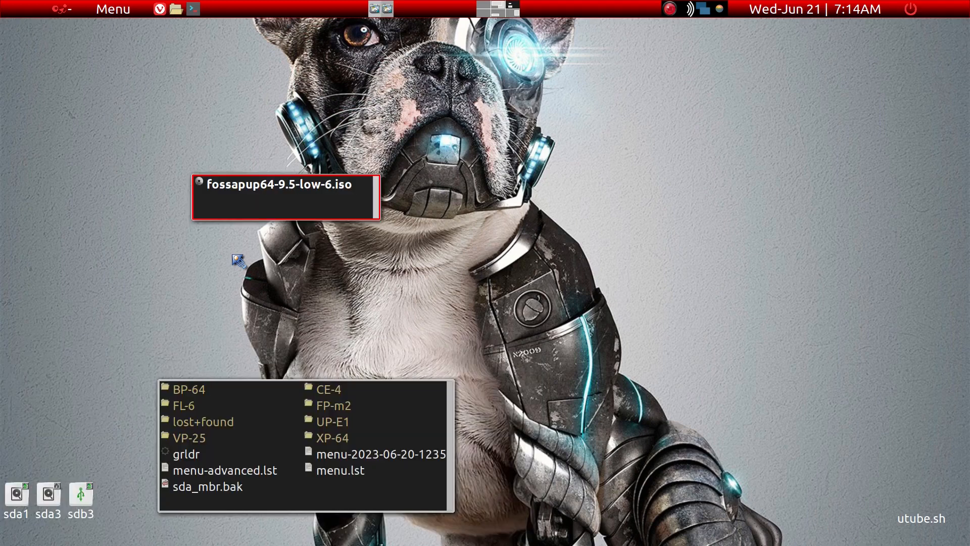
key(alt+2)
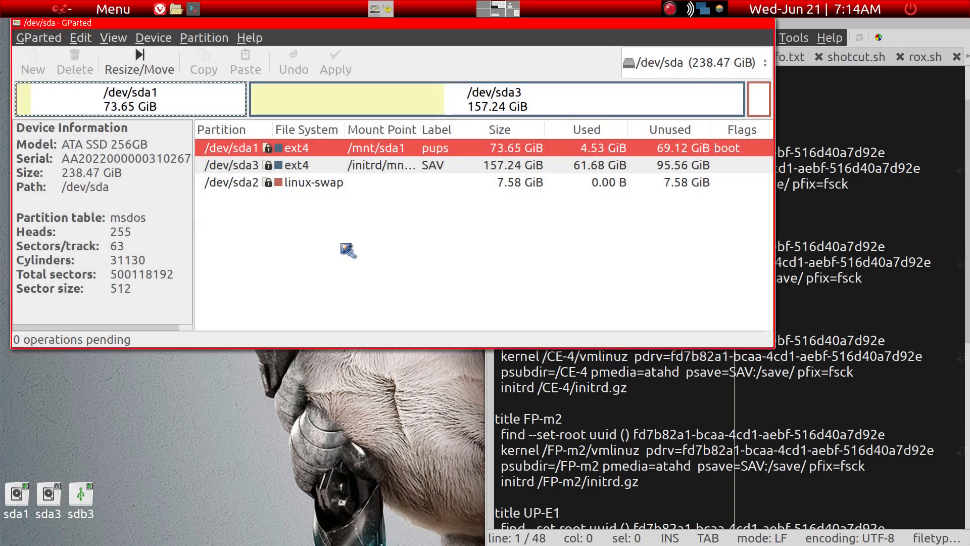
click(349, 250)
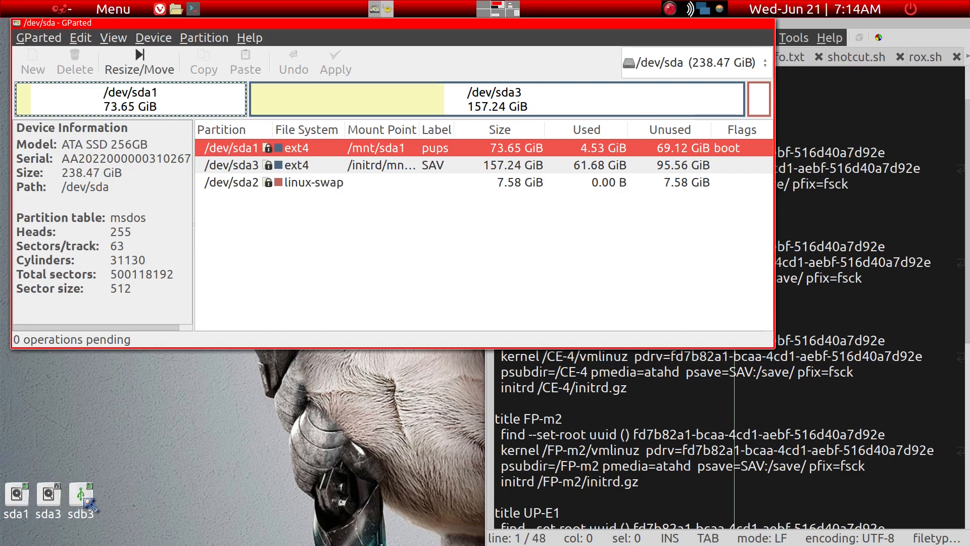
mouse_move(49, 516)
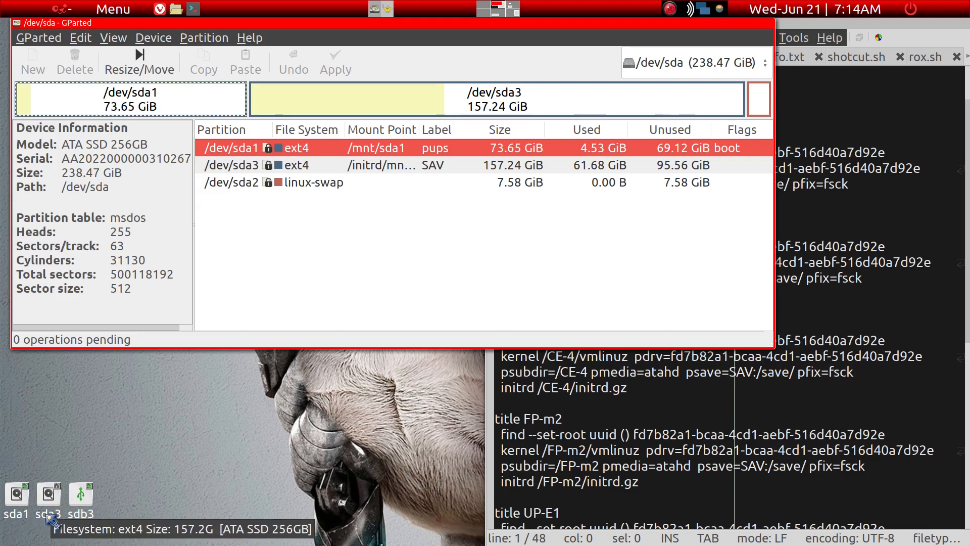
mouse_move(93, 513)
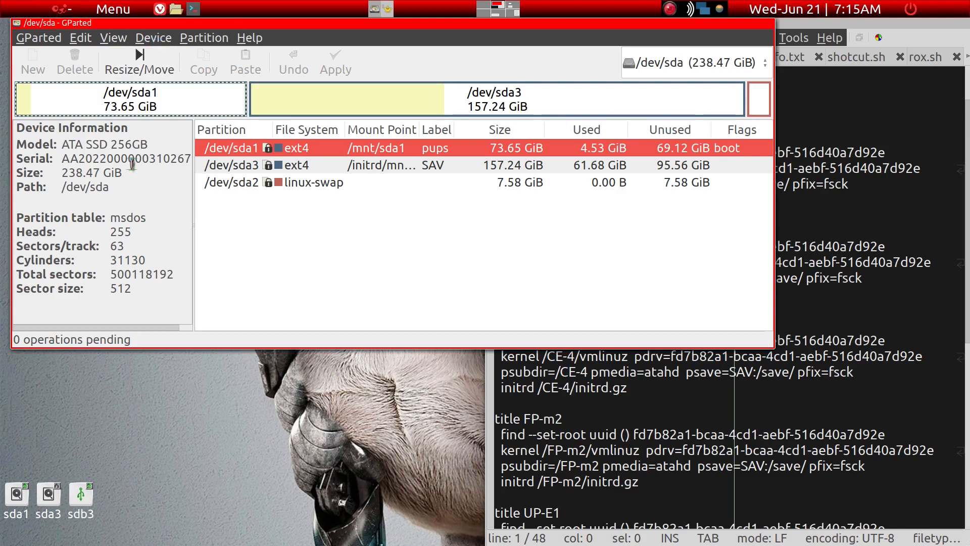
Try to create a new partition table on /dev/sda.
click(153, 39)
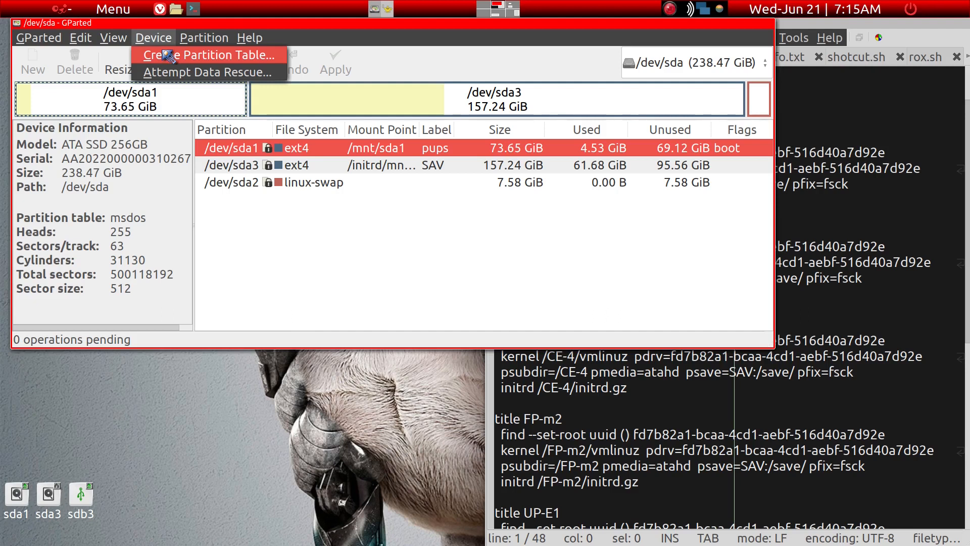
click(168, 55)
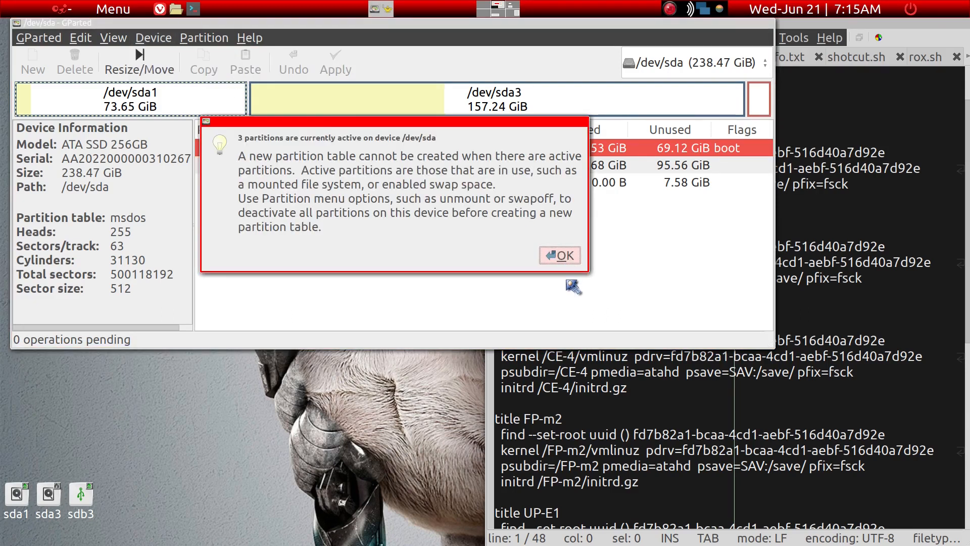
click(560, 255)
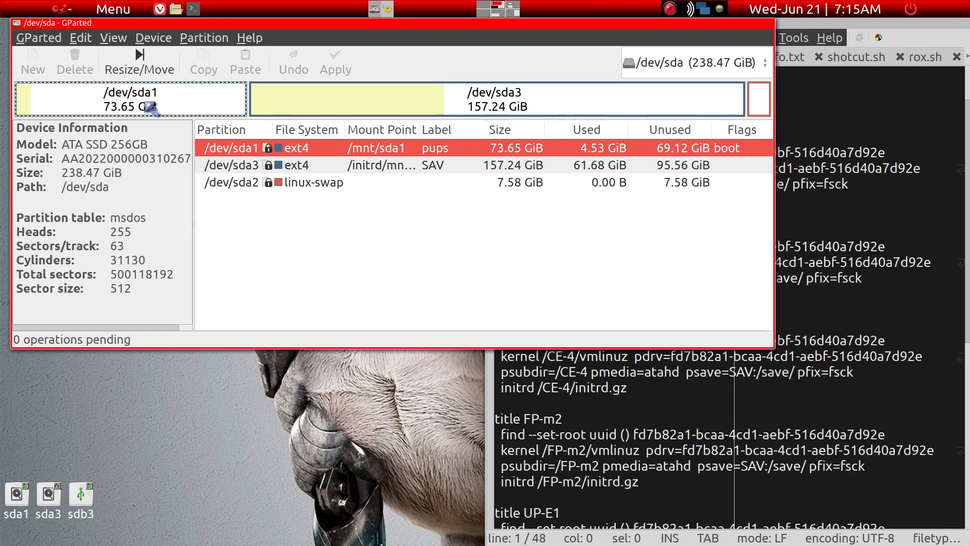
Hide the device information in GParted and select partitions /dev/sda3 and /dev/sda2 in turn.
click(119, 41)
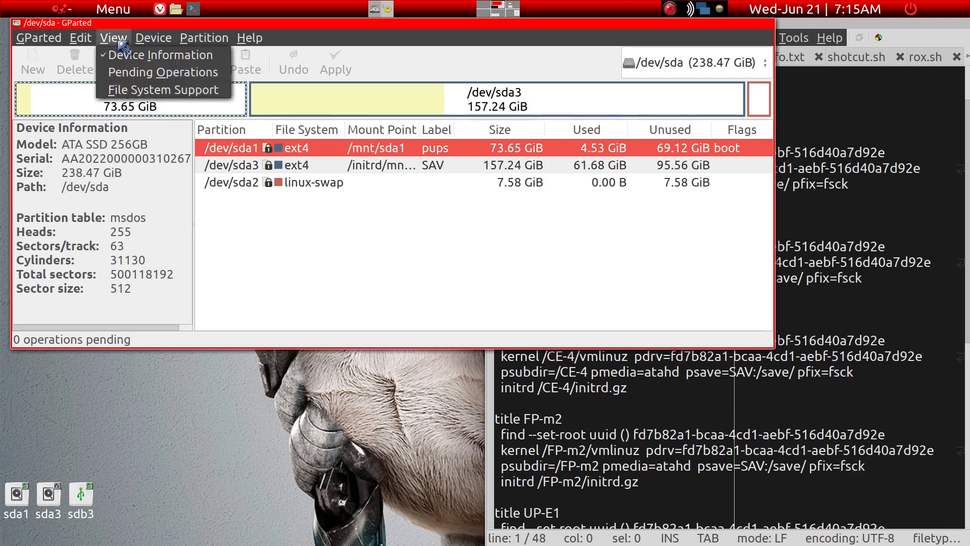
click(123, 53)
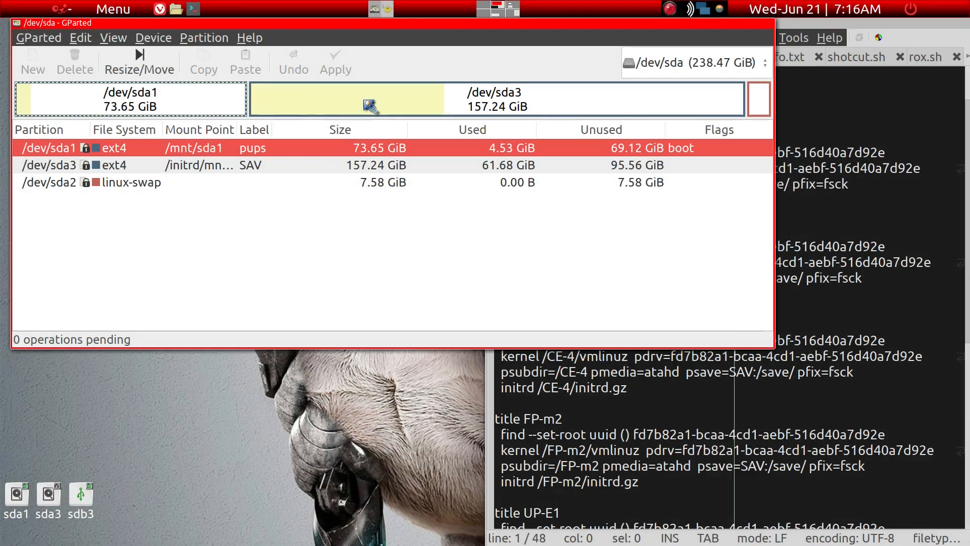
click(370, 106)
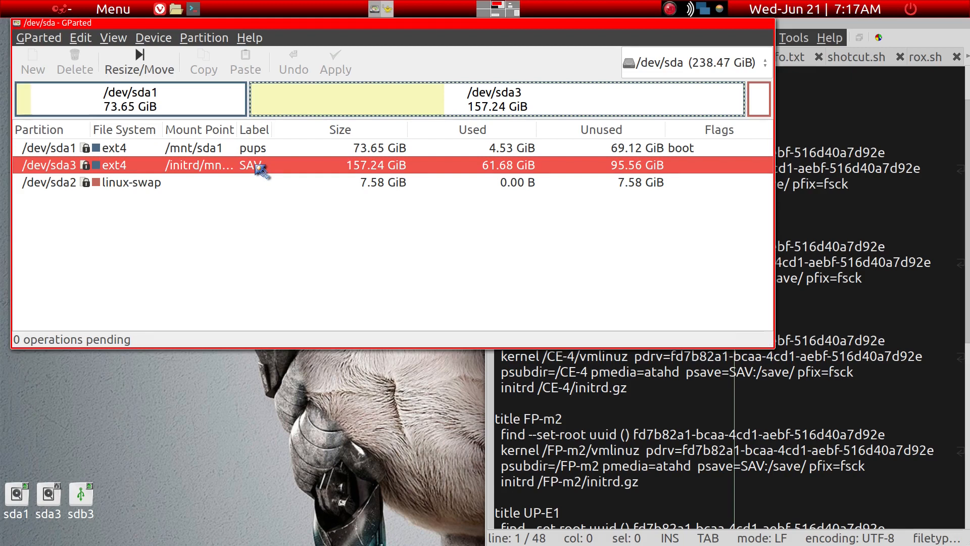
click(295, 185)
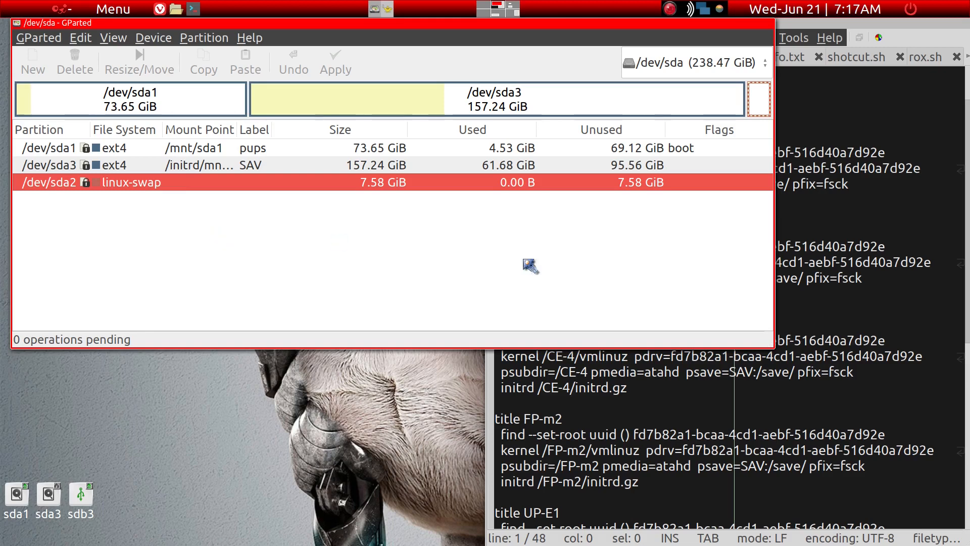
Switch to menu.lst in Geany, examine the boot files in the sda1 folder, and close that folder window.
click(810, 224)
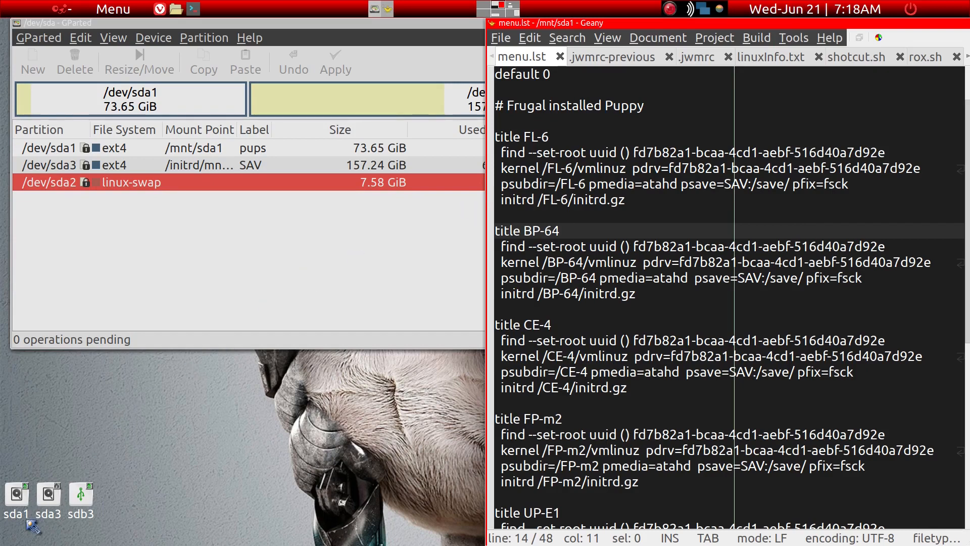
click(19, 506)
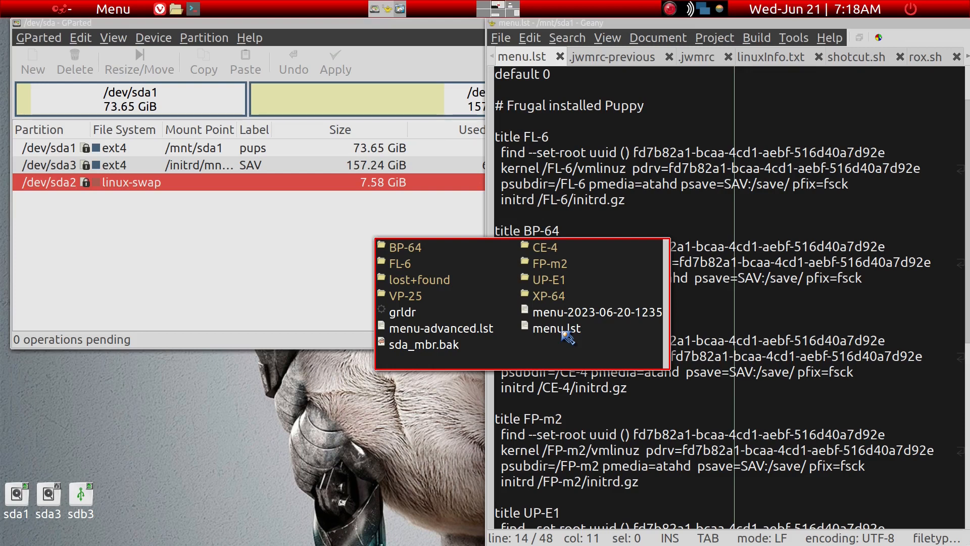
drag(563, 334, 714, 311)
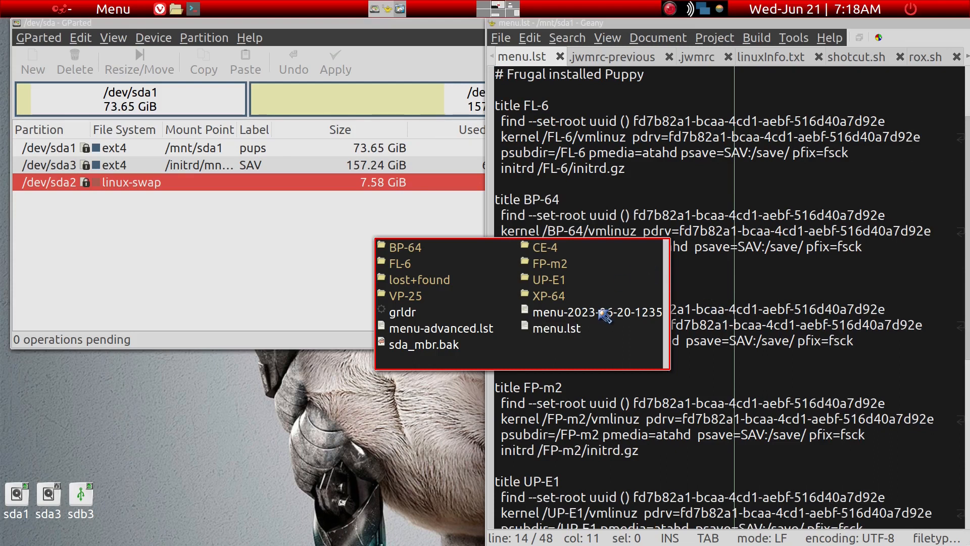
key(ctrl+q)
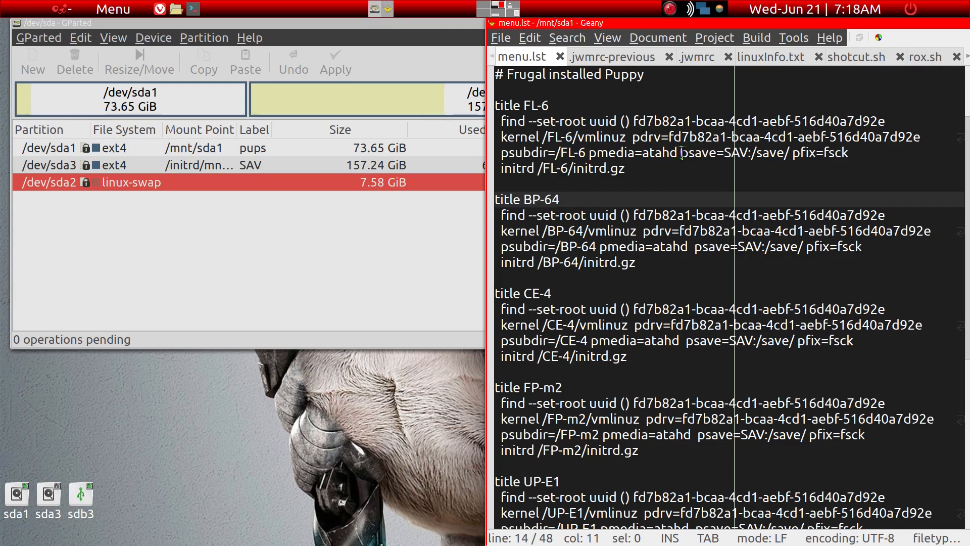
Highlight psave=SAV:/save/ in the FL-6 entry, inspect the save folder on sda3, and close its window.
drag(682, 154, 789, 153)
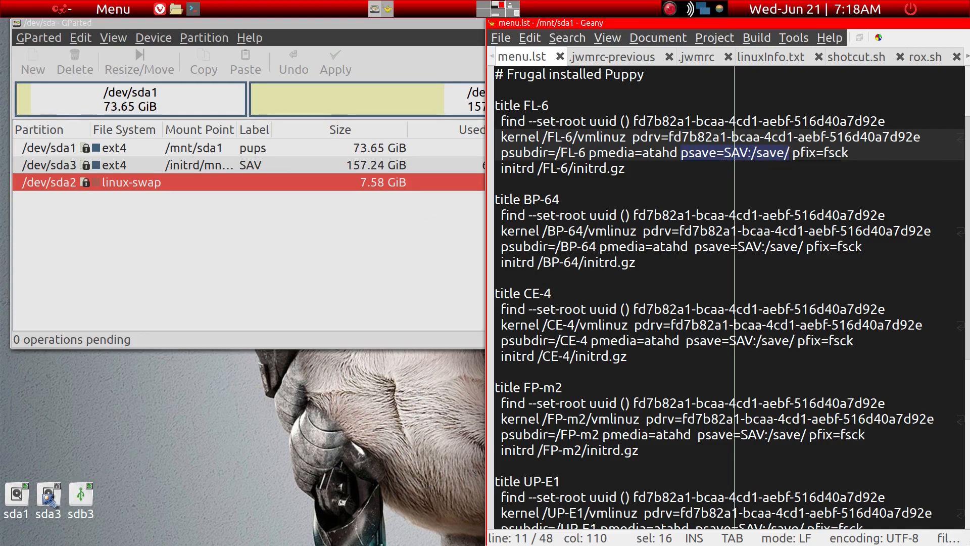
click(49, 498)
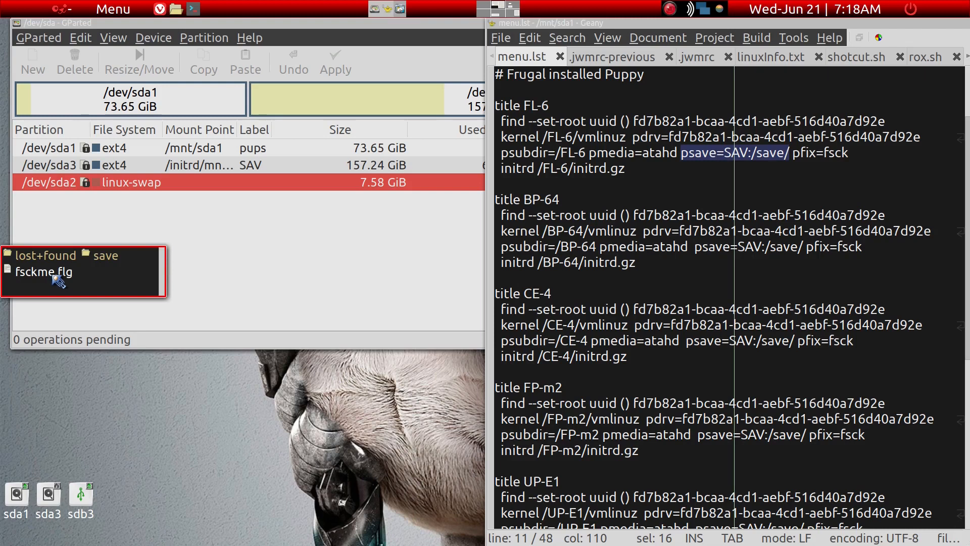
click(104, 256)
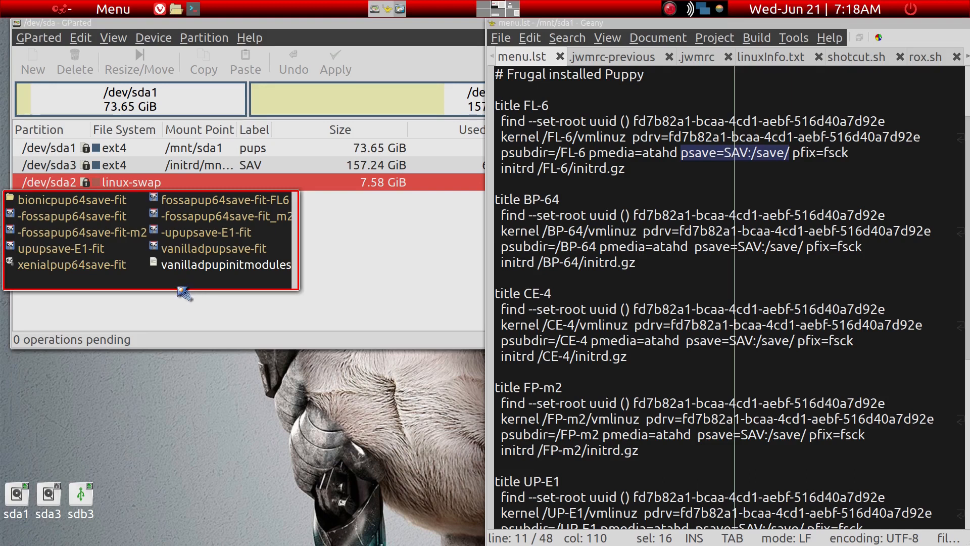
key(ctrl+q)
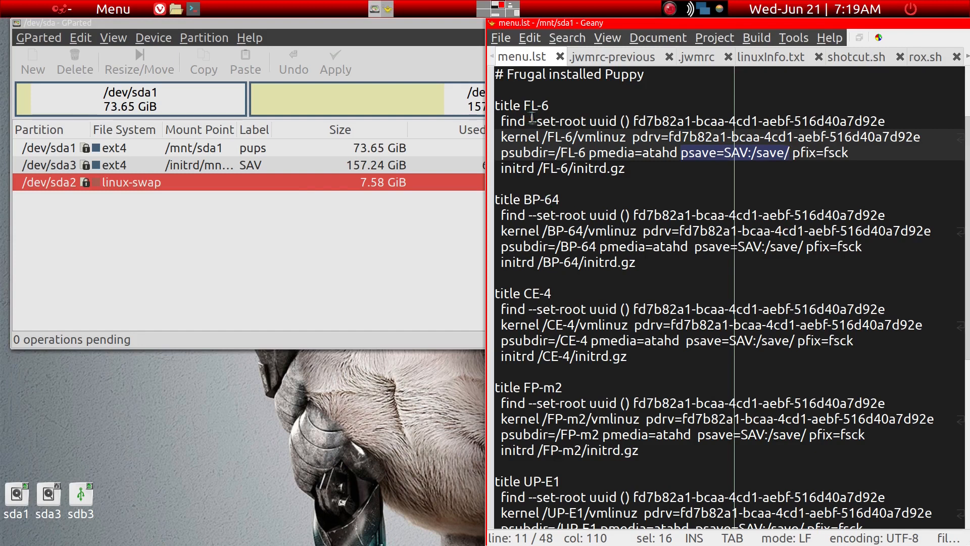
Review the Puppy boot entries in menu.lst, checking the BP-64 title and the FL-6 kernel path.
scroll(530, 275, down, 3)
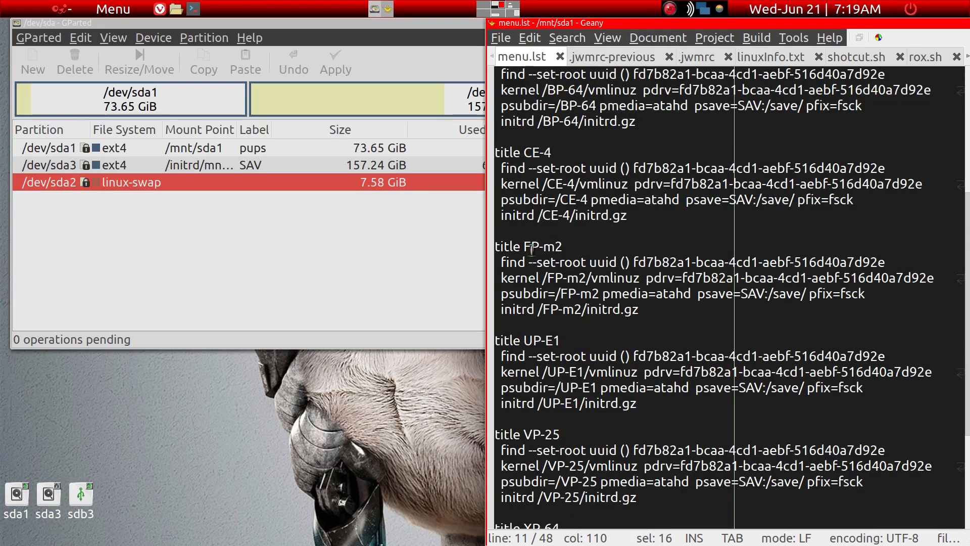
scroll(548, 385, up, 3)
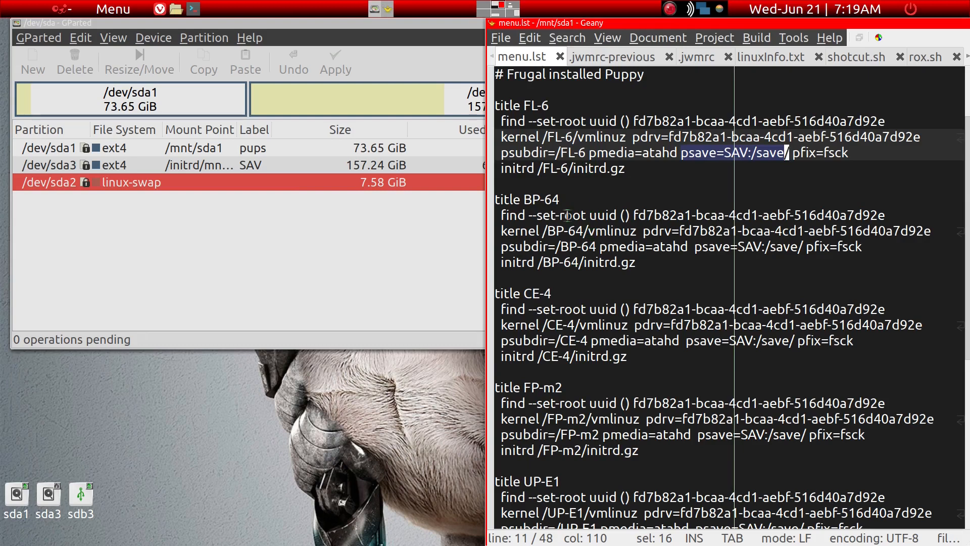
click(559, 201)
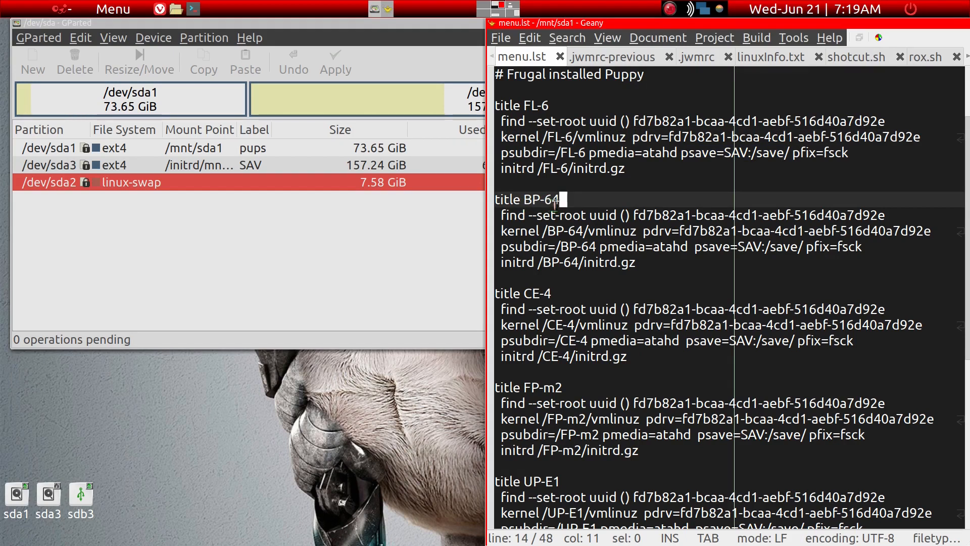
click(544, 136)
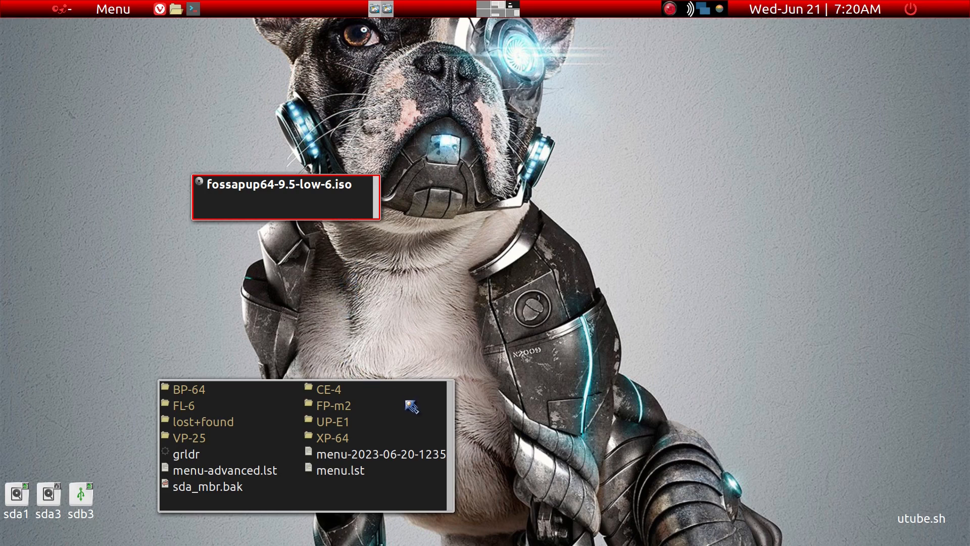
Open fossapup64-9.5-low-6.iso to show its contents.
click(326, 188)
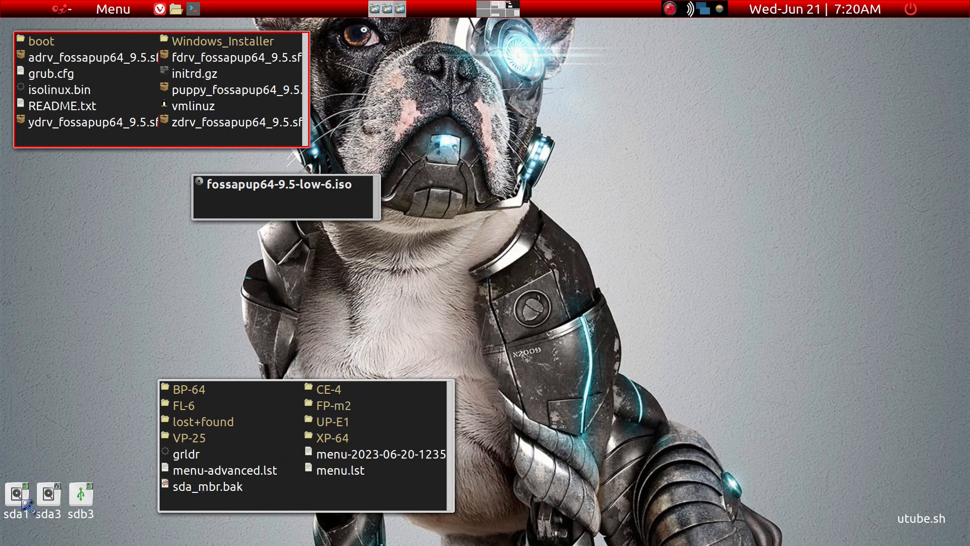
mouse_move(27, 505)
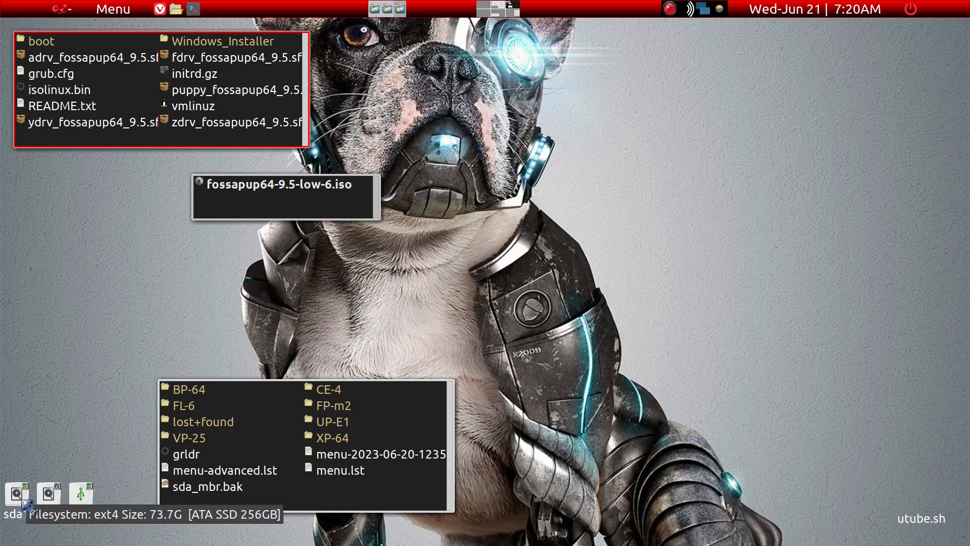
Close and reopen the sda1 folder window, and open a terminal in /mnt/sda1.
click(374, 502)
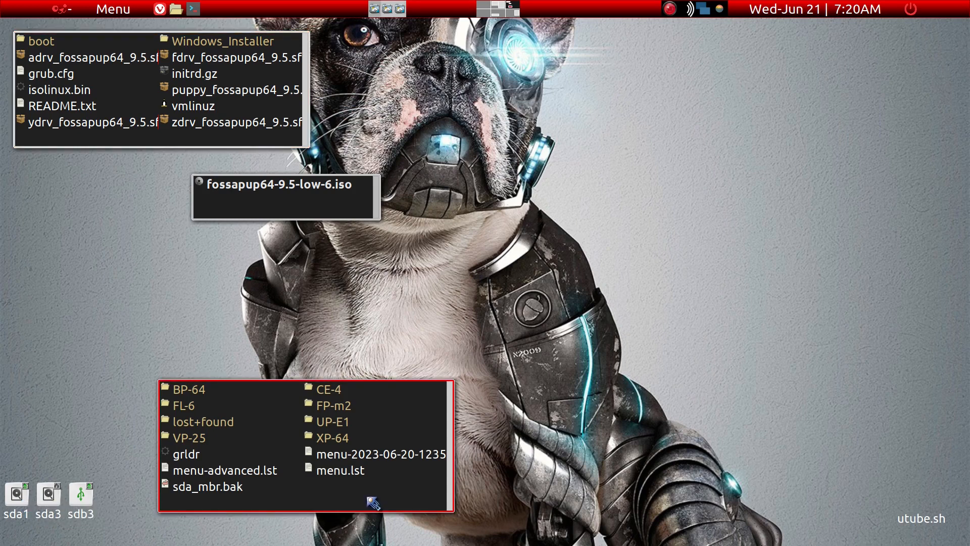
key(ctrl+q)
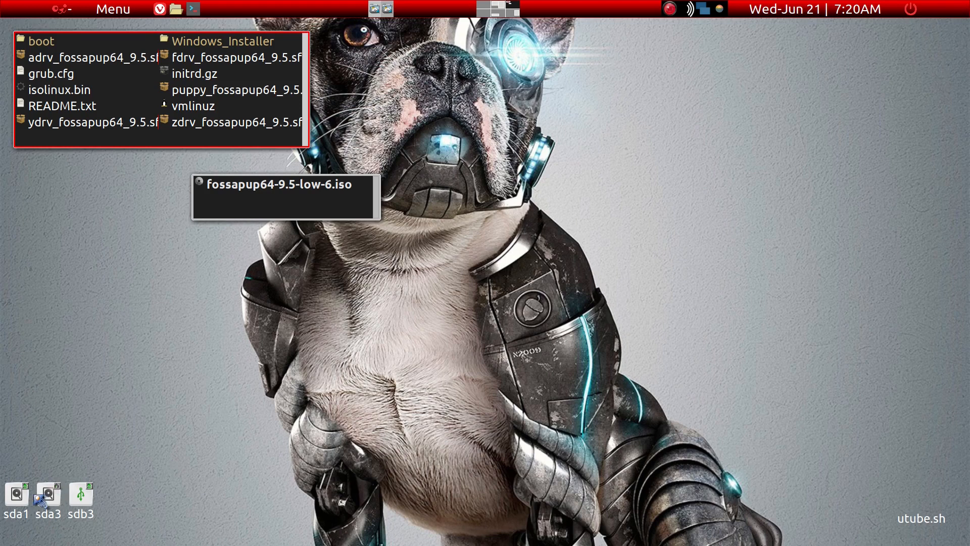
click(15, 497)
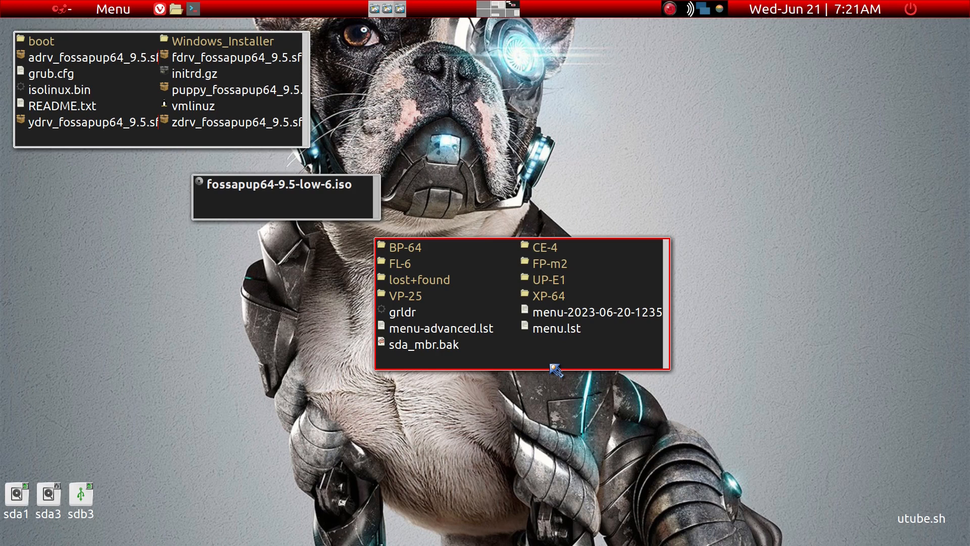
key(grave)
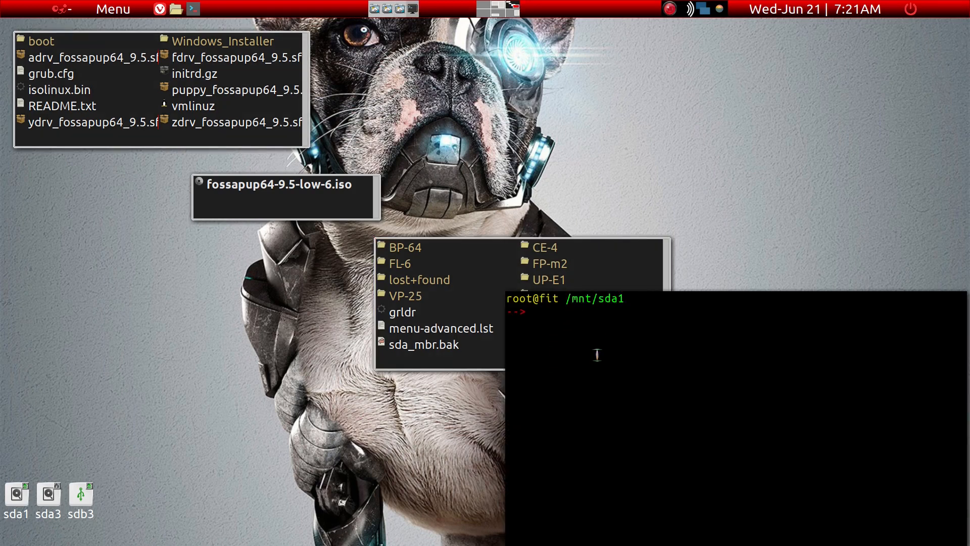
Enter the command mkdir FL-6 in the terminal and erase it without running it.
text(mkdir FL-6)
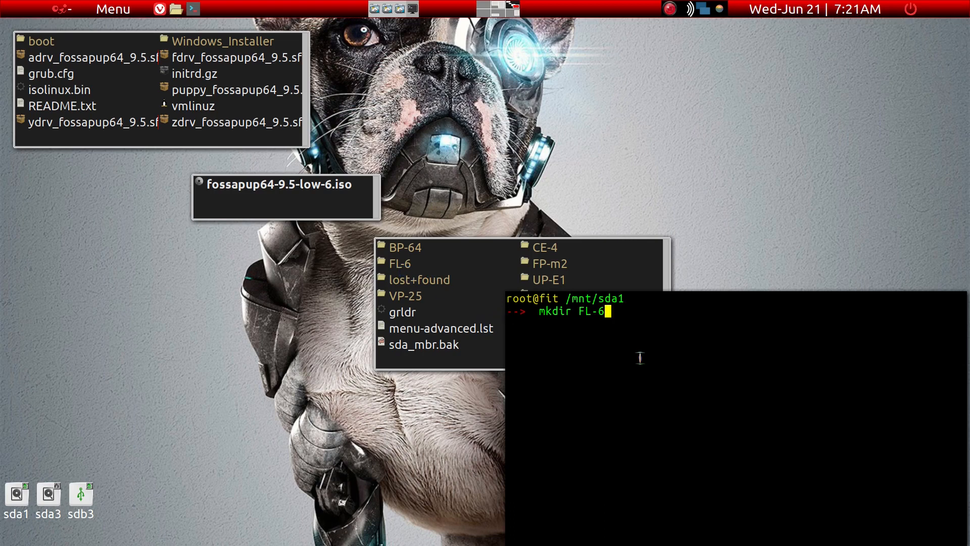
key(BackSpace)
key(BackSpace)
key(BackSpace)
key(BackSpace)
key(BackSpace)
key(BackSpace)
key(BackSpace)
key(BackSpace)
key(BackSpace)
key(BackSpace)
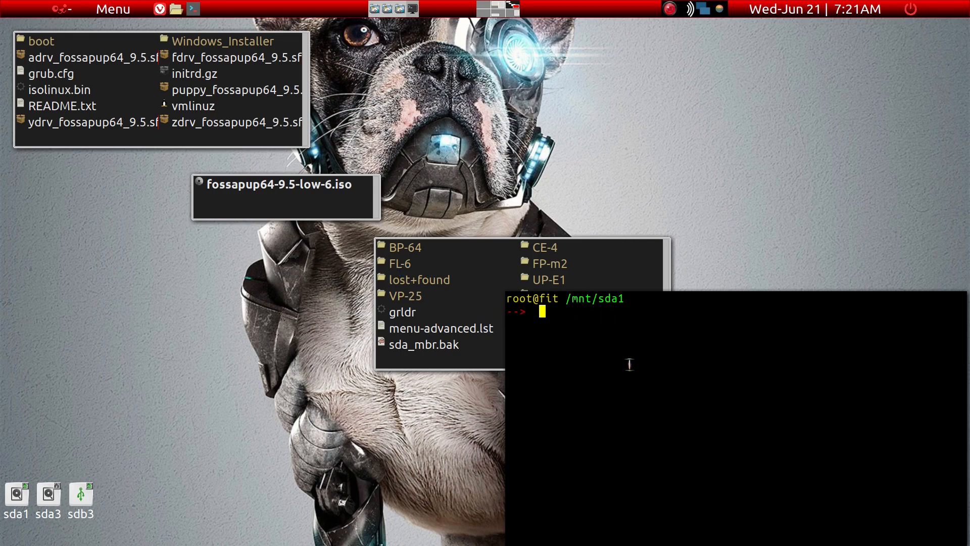
Close the terminal and open the FL-6 folder on sda1 to view its files.
text(x)
key(Return)
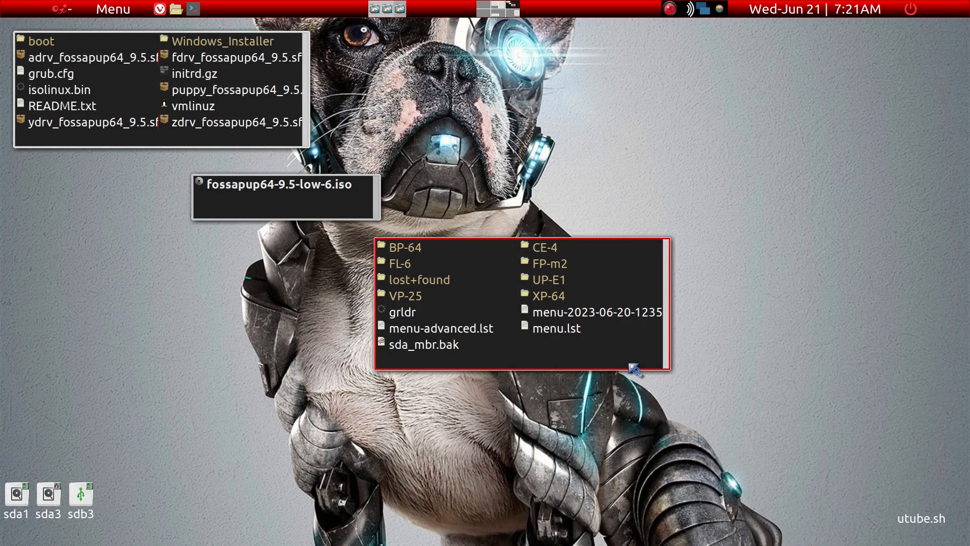
click(409, 268)
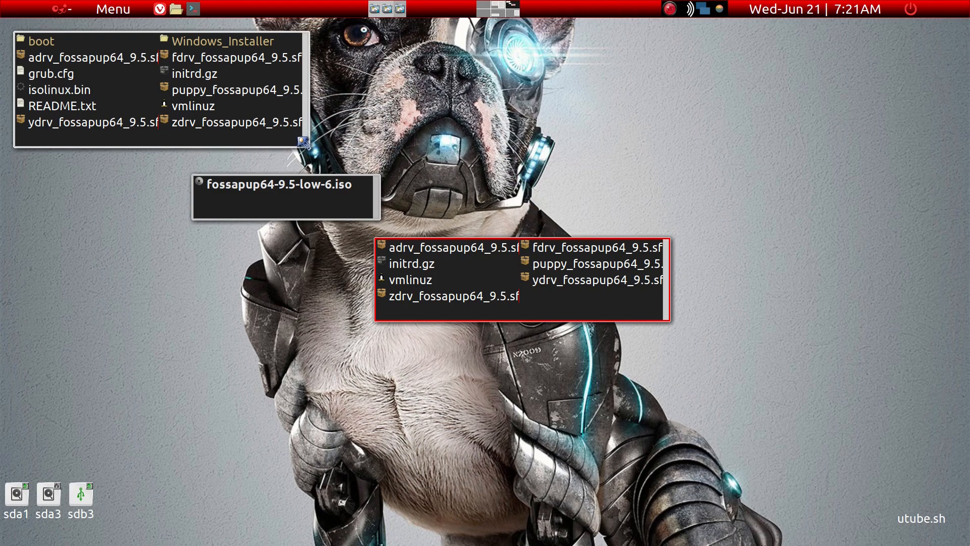
Widen the ISO contents window and select its adrv, fdrv, puppy, ydrv and zdrv sfs files plus initrd.gz and vmlinuz.
drag(305, 146, 371, 155)
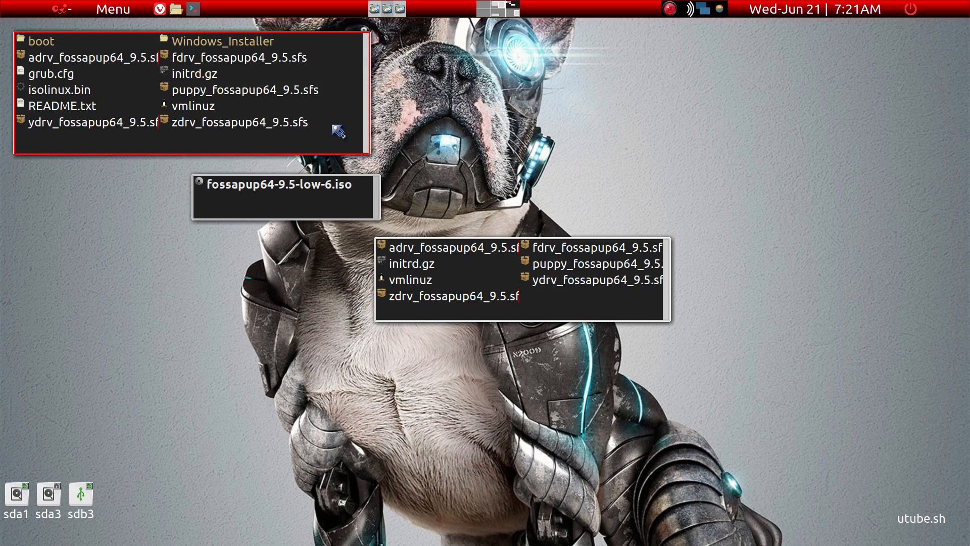
click(230, 61)
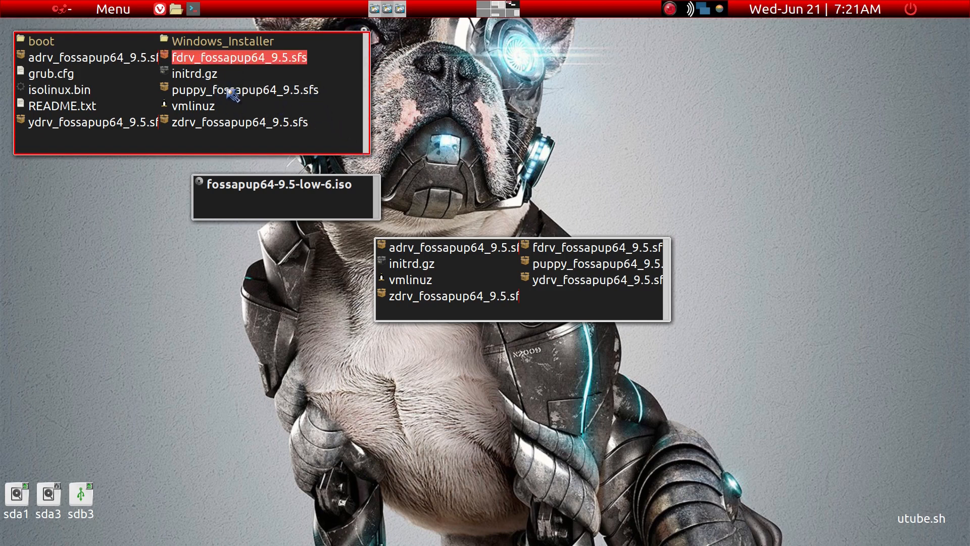
ctrl+click(230, 91)
ctrl+click(230, 124)
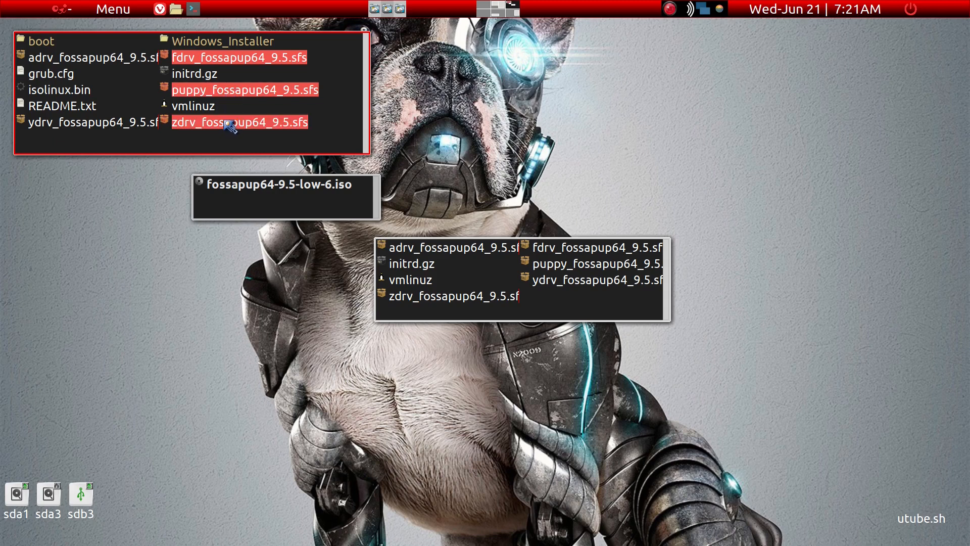
ctrl+click(137, 123)
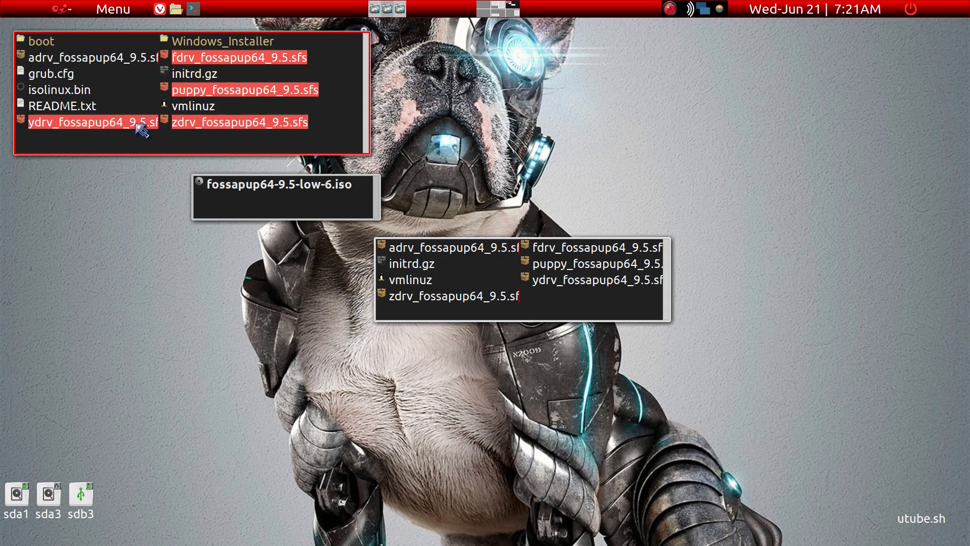
ctrl+click(137, 61)
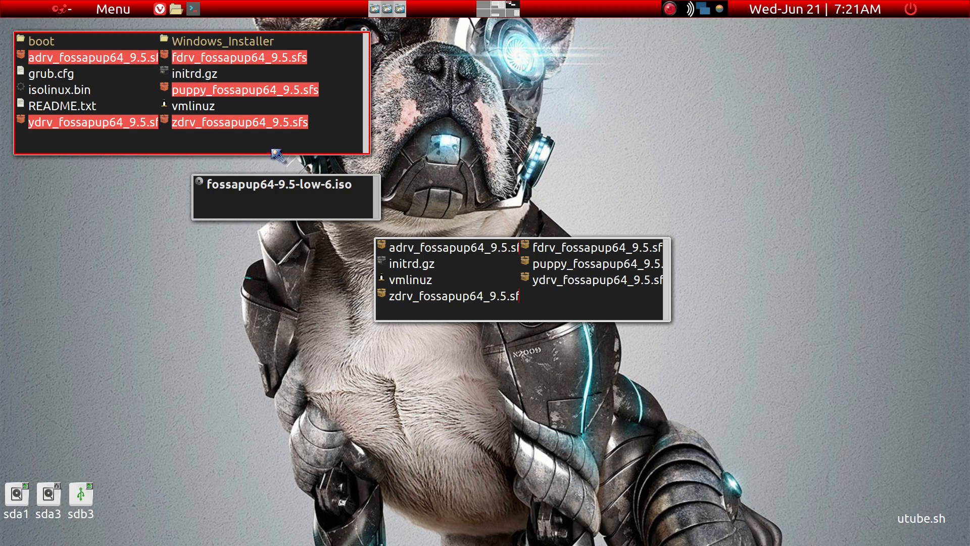
ctrl+click(215, 75)
ctrl+click(208, 108)
drag(258, 122, 333, 80)
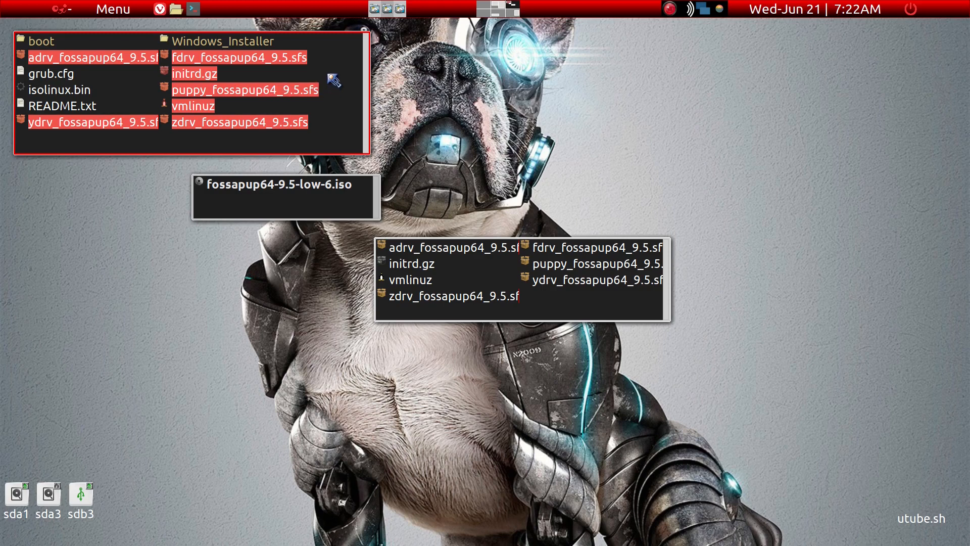
mouse_move(333, 80)
mouse_down()
mouse_move(275, 93)
mouse_move(491, 202)
mouse_move(559, 306)
mouse_move(324, 92)
mouse_up()
Close the ISO contents window and the remaining folder windows.
key(alt+F4)
key(alt+F4)
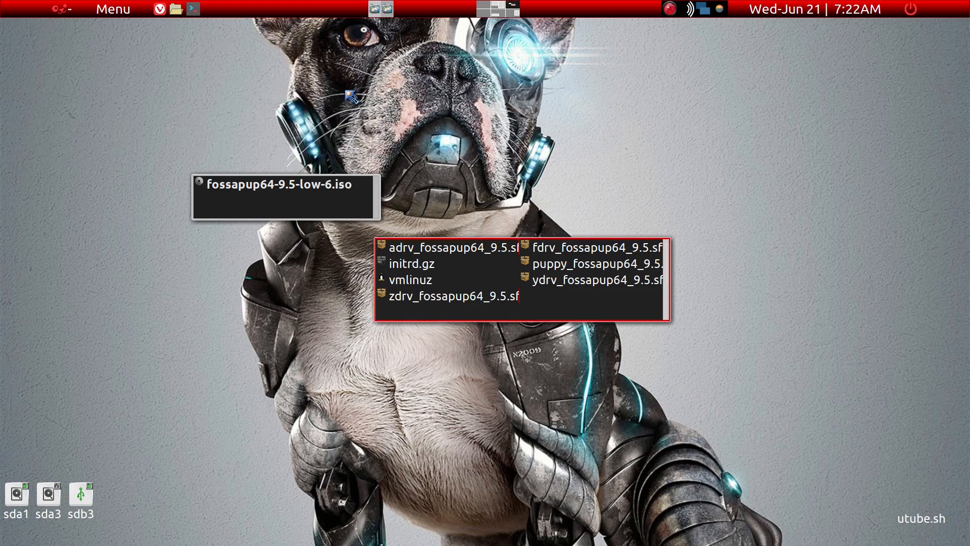
key(alt+F4)
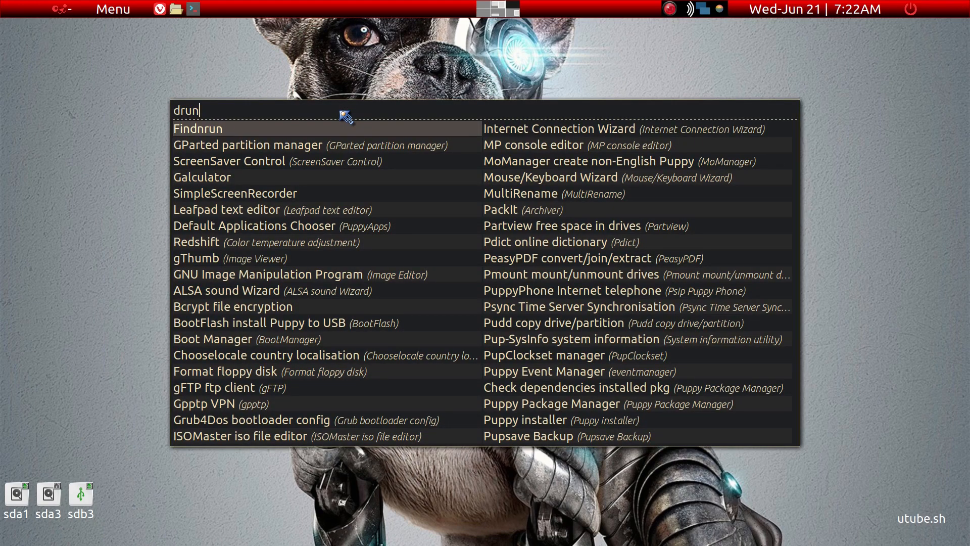
Search the application launcher for grub and start Grub4Dos bootloader config.
text(grub)
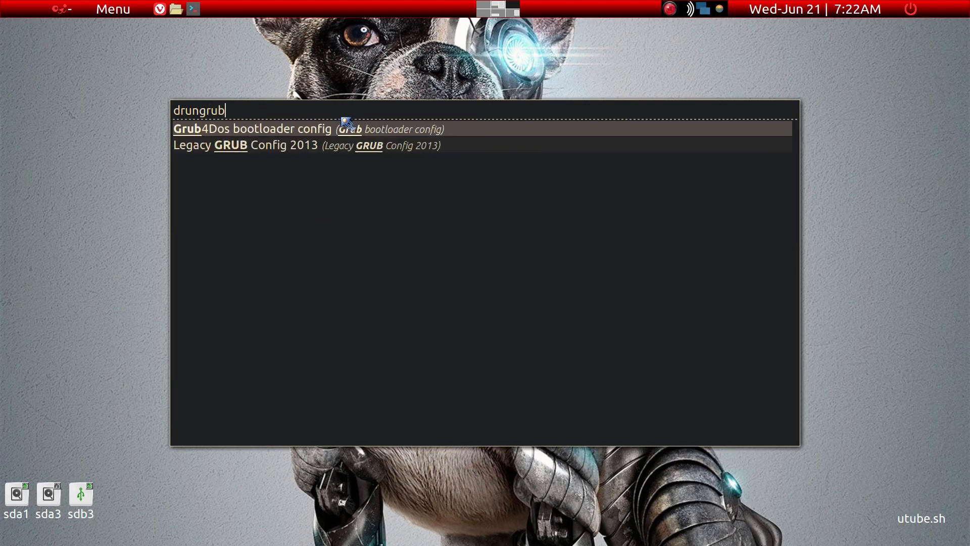
click(320, 129)
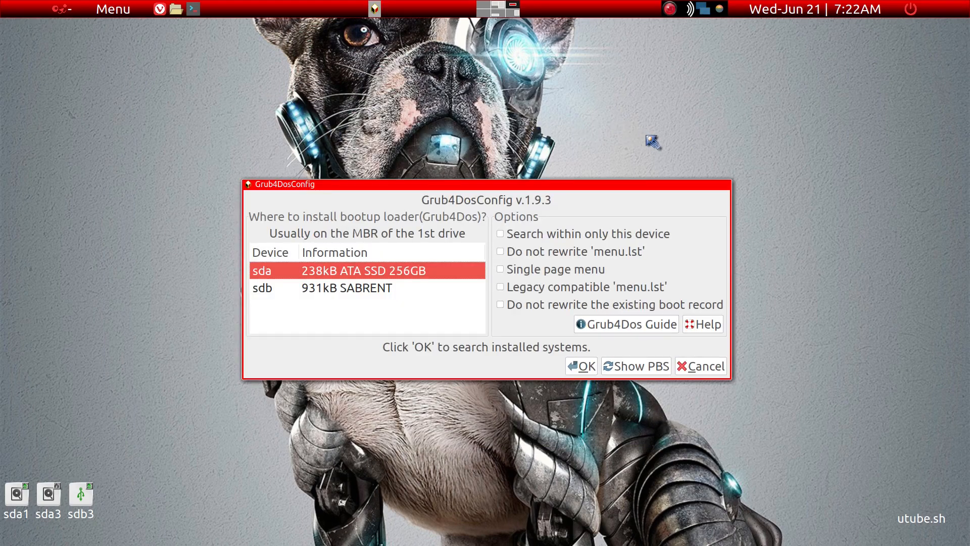
Look up Grub4Dos bootloader config among the desktop's Setup applications, then return without starting it again.
right_click(688, 78)
mouse_move(697, 113)
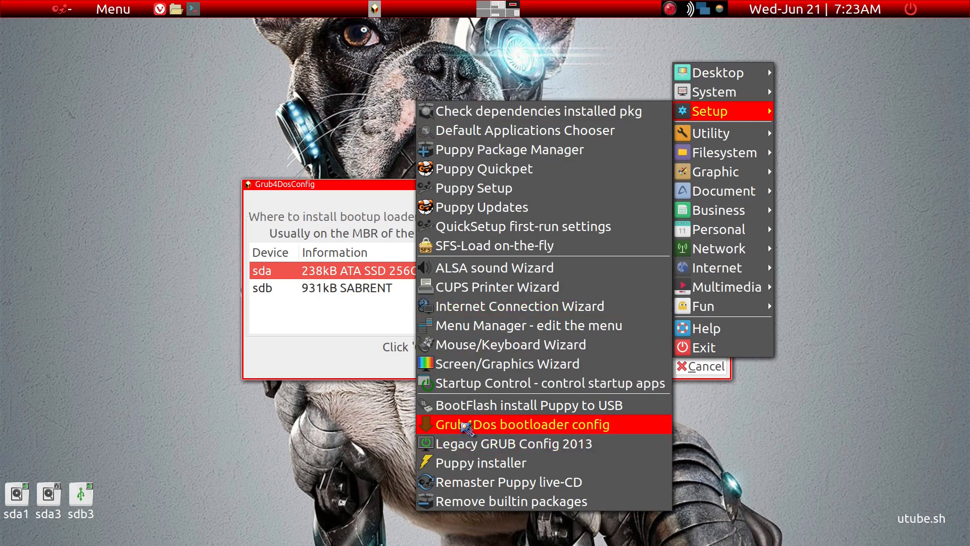
click(780, 438)
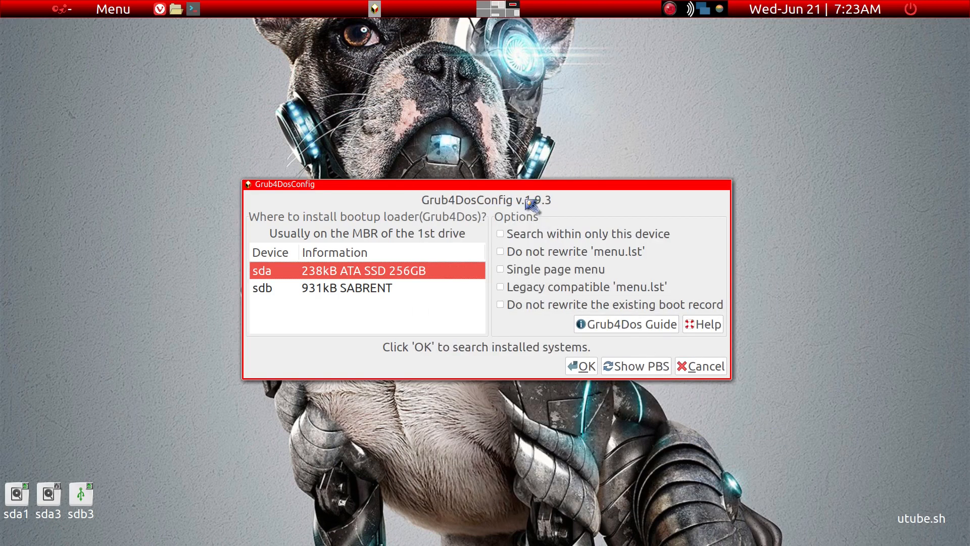
Restrict the Grub4Dos search to the sda device only and search it for installed systems.
drag(515, 183, 431, 168)
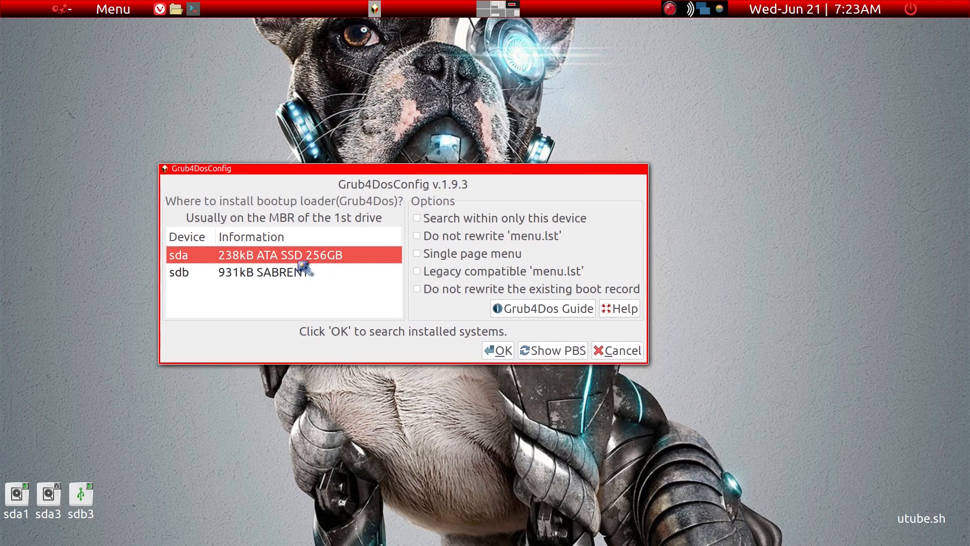
click(417, 219)
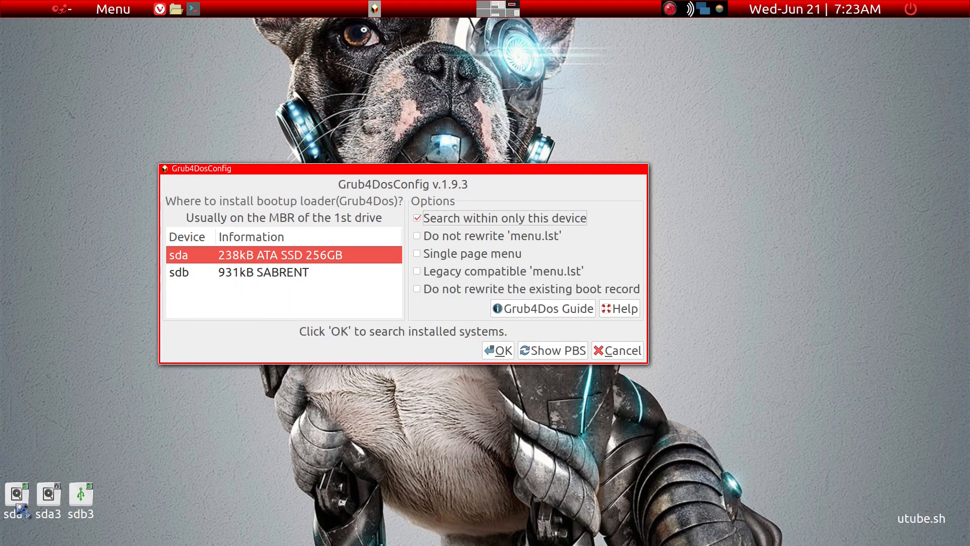
mouse_move(22, 510)
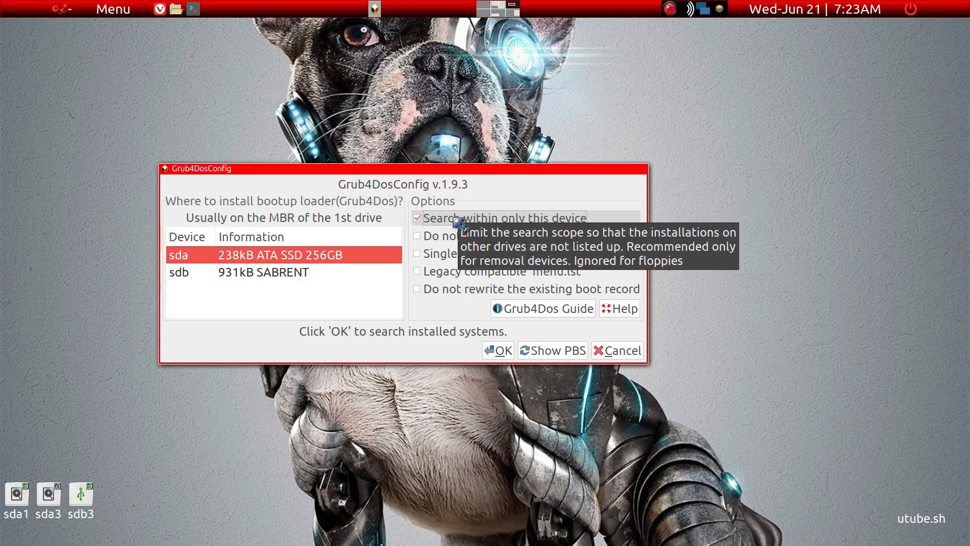
click(500, 350)
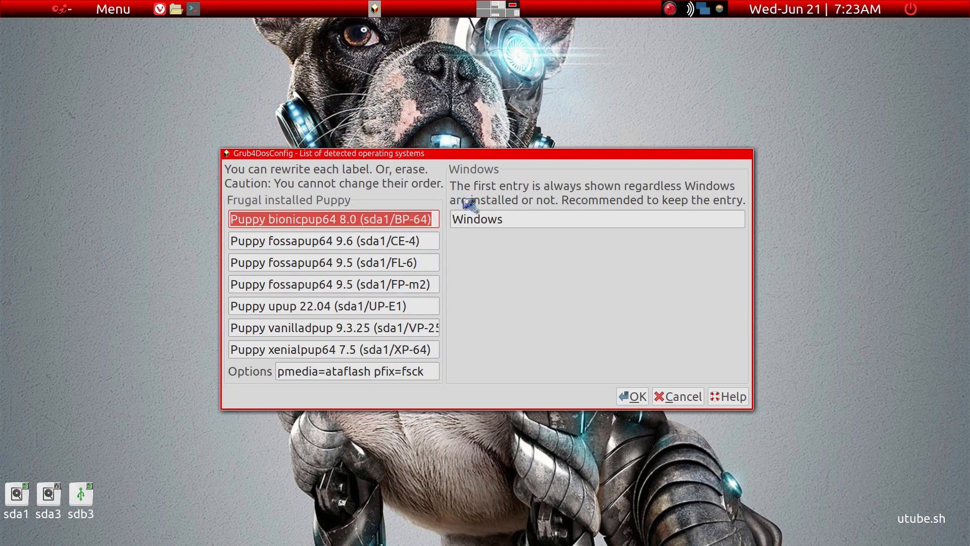
Relabel the first three detected Puppy installs as BP-64, CE-4 and FL-6.
drag(459, 156, 411, 140)
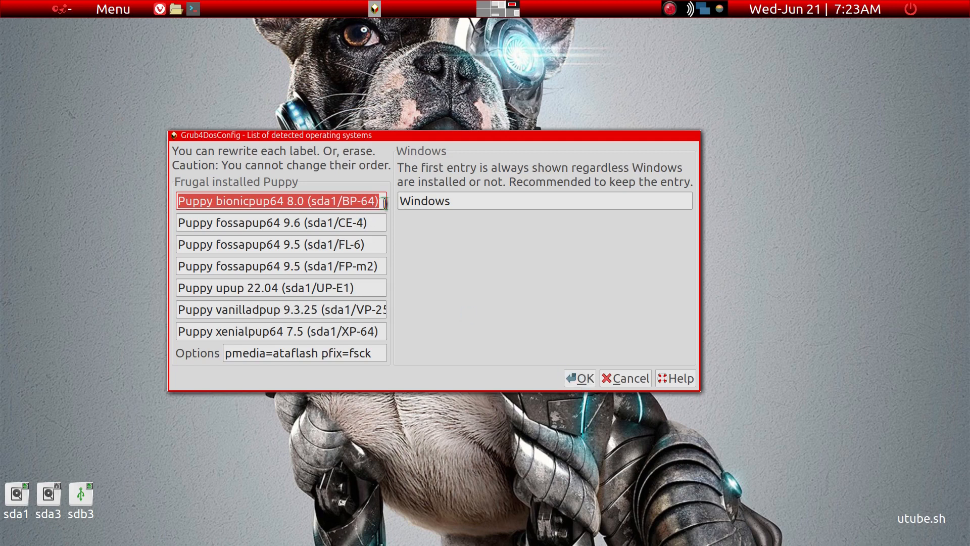
drag(385, 202, 95, 165)
text(B)
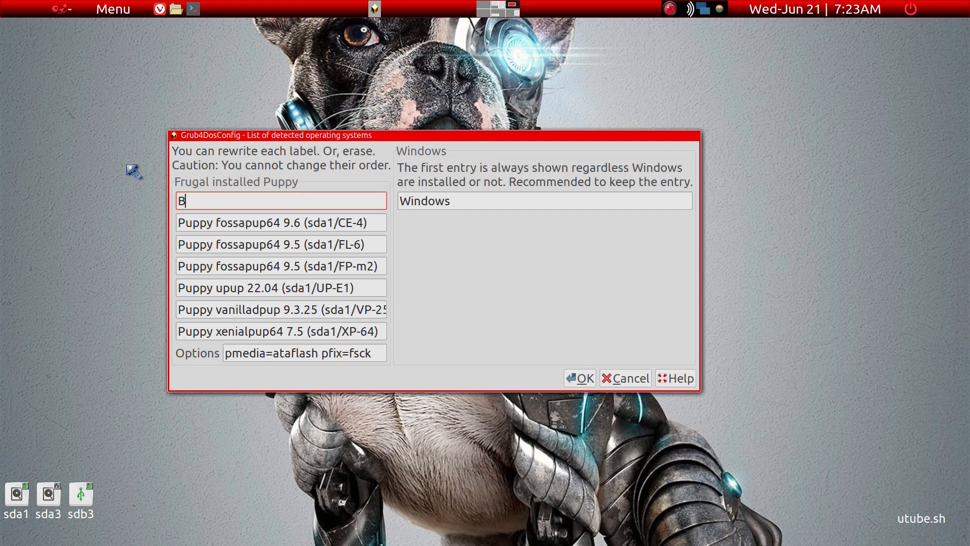
text(P-64)
key(Tab)
text(CE-)
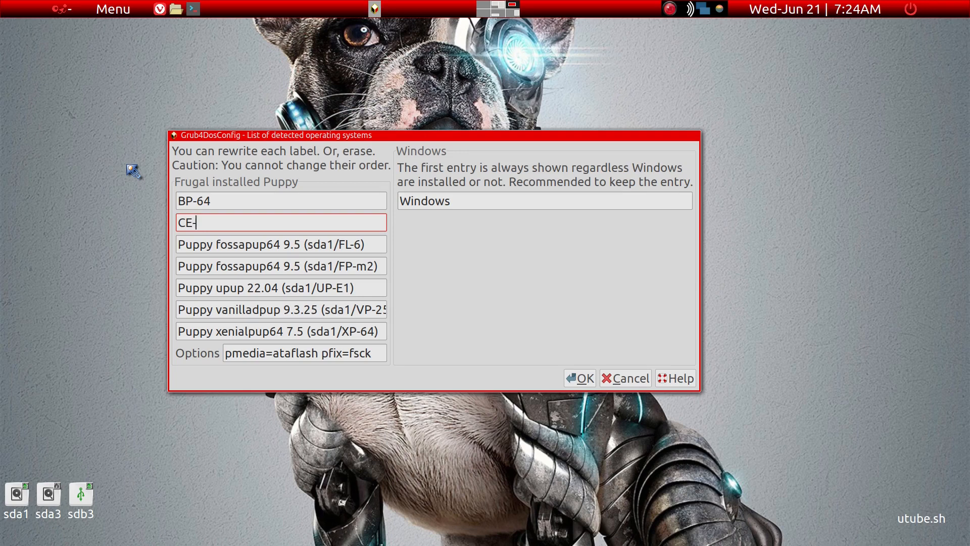
text(4)
key(Tab)
text(F)
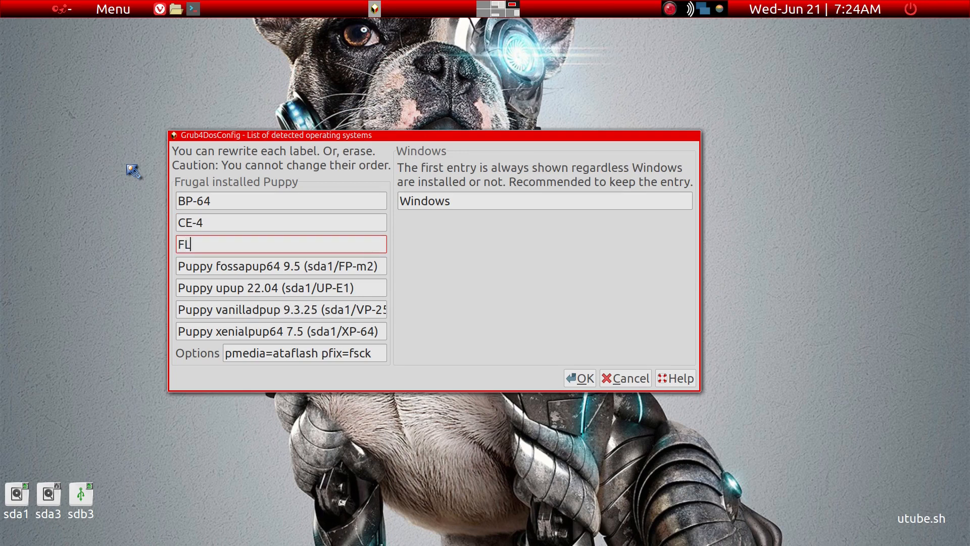
Relabel the remaining four detected Puppy installs as FP-m2, UP-E1, VP-25 and XP-64.
key(Tab)
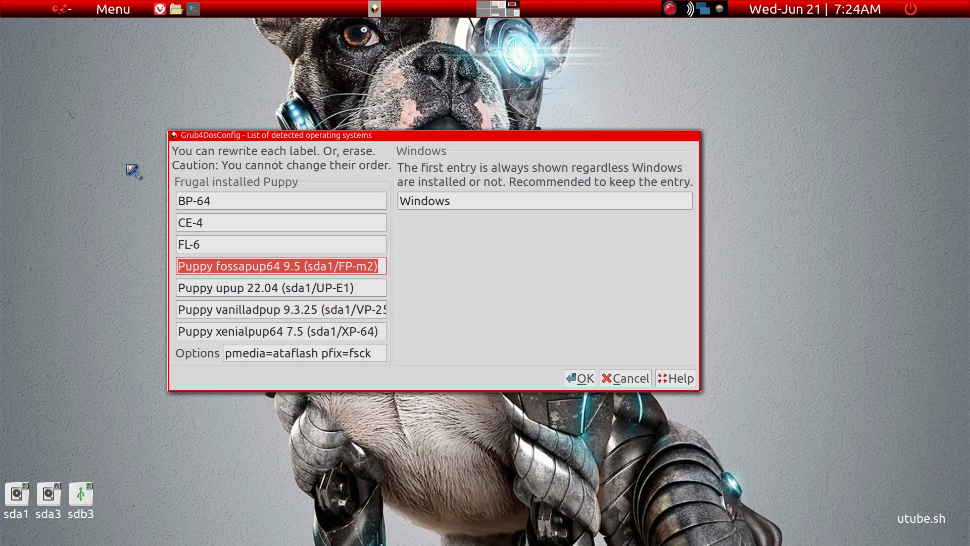
text(FP-m2)
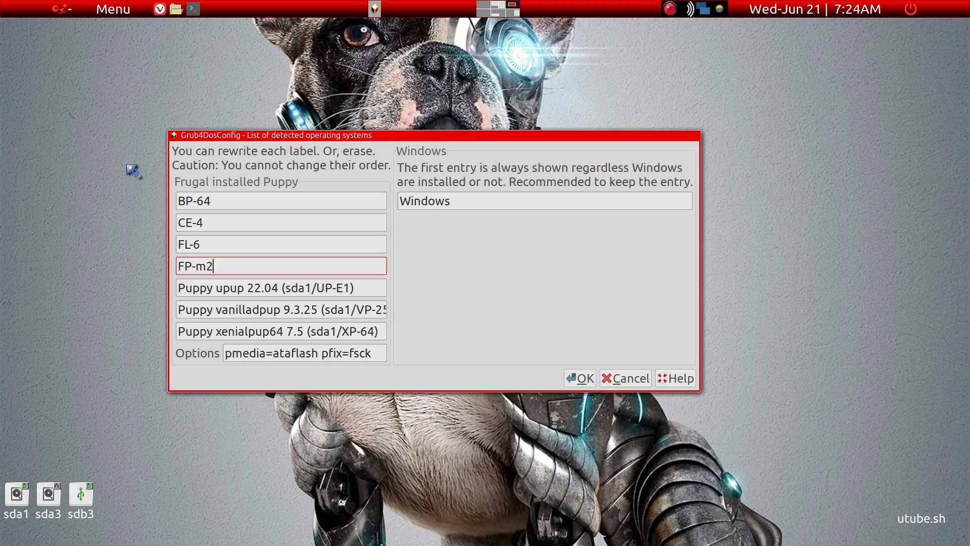
key(Tab)
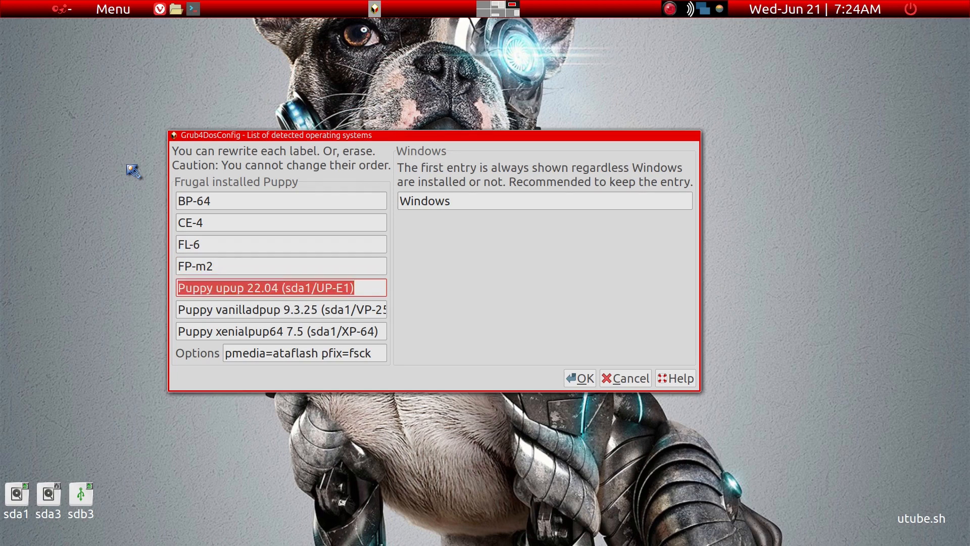
text(UP-E1)
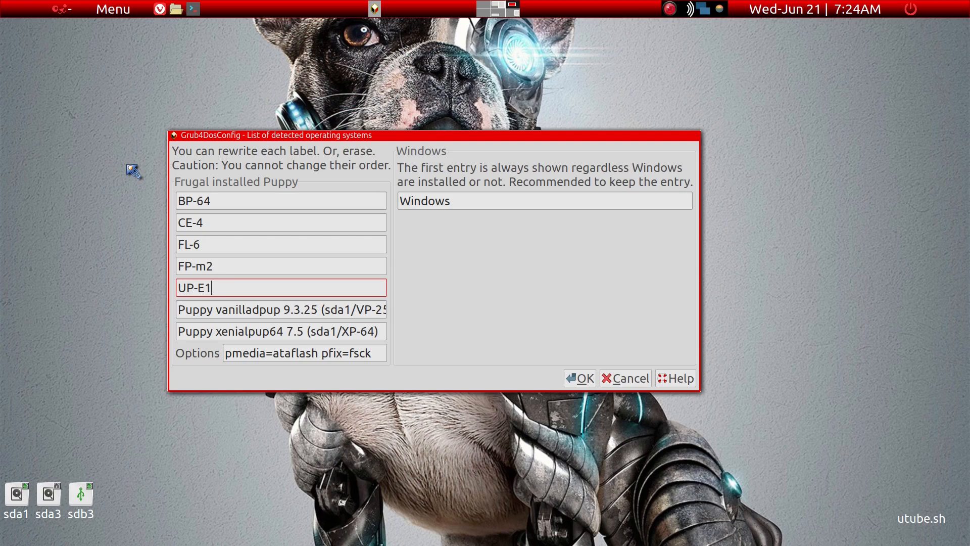
key(Tab)
text(V)
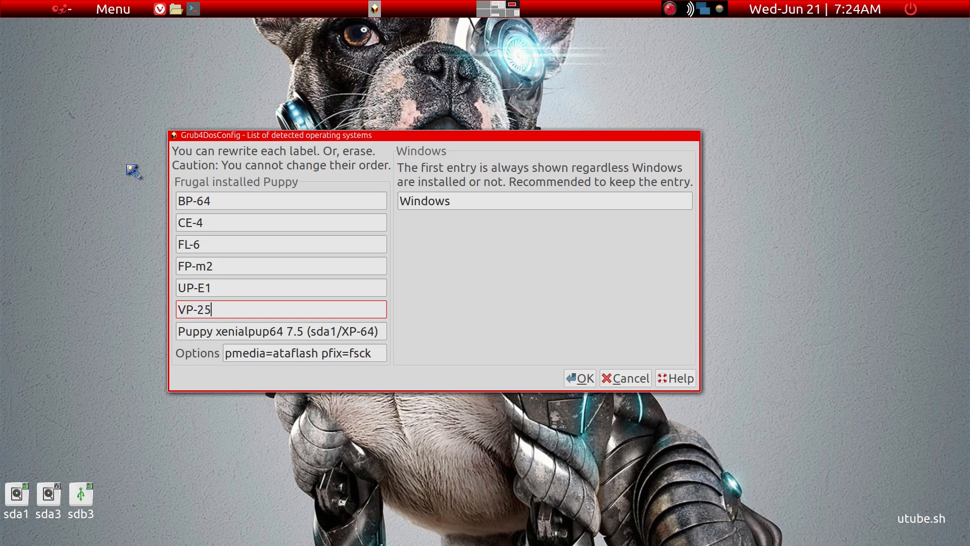
key(Tab)
text(X)
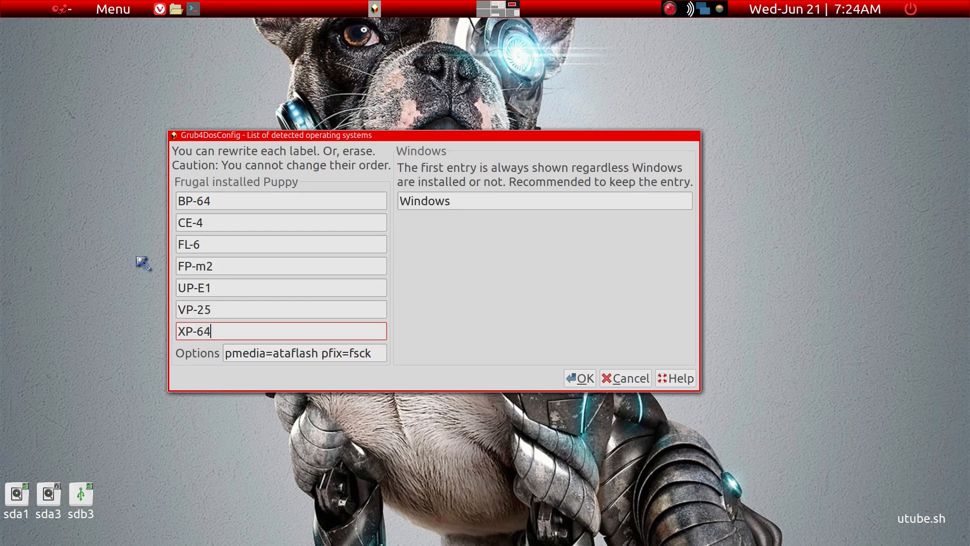
Change the Puppy boot option to pmedia=atahd, keeping pfix=fsck, and install Grub4Dos on the sda MBR.
click(318, 352)
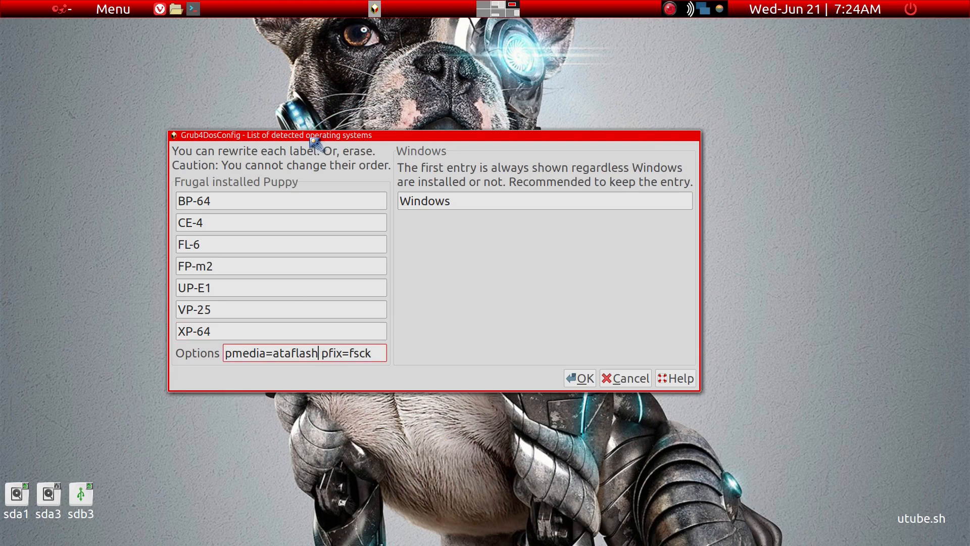
key(BackSpace)
key(BackSpace)
key(BackSpace)
key(BackSpace)
key(BackSpace)
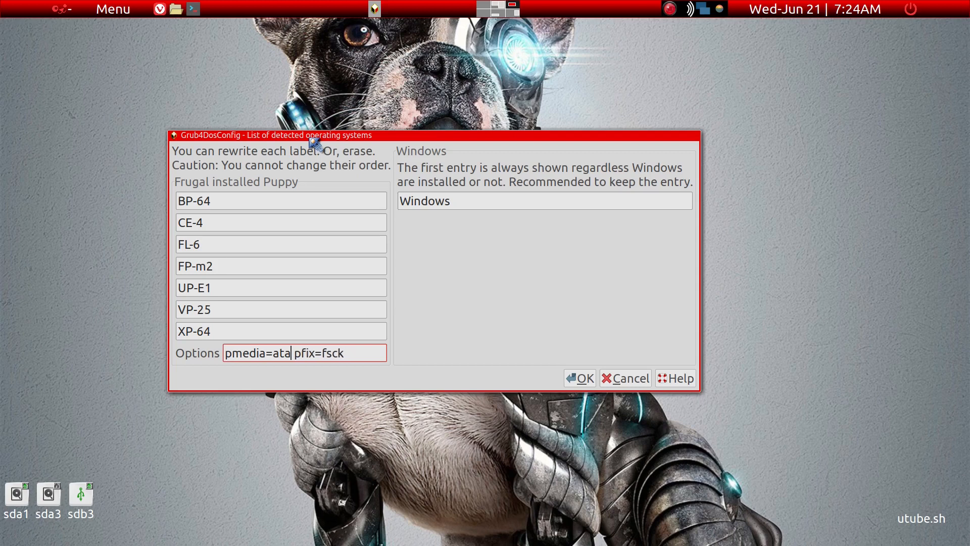
text(hd)
click(588, 385)
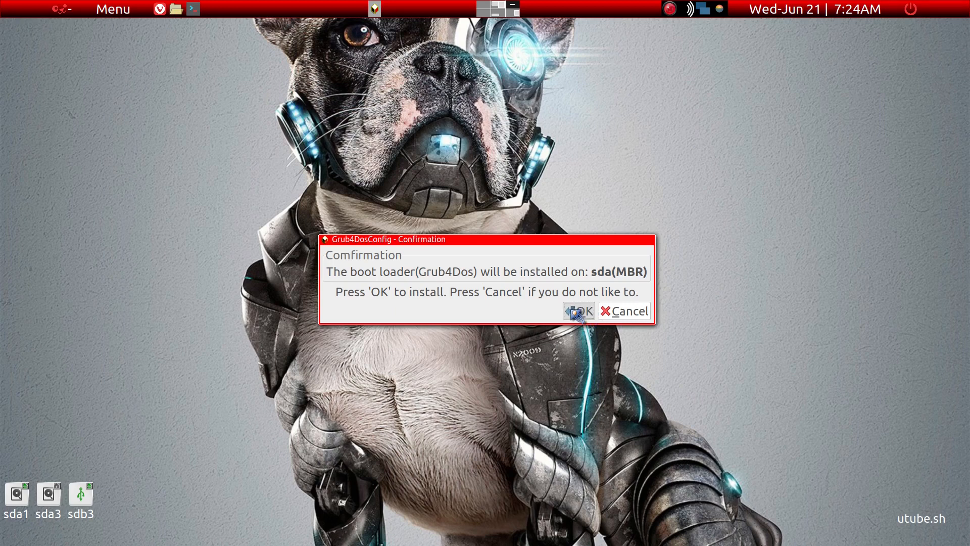
click(576, 312)
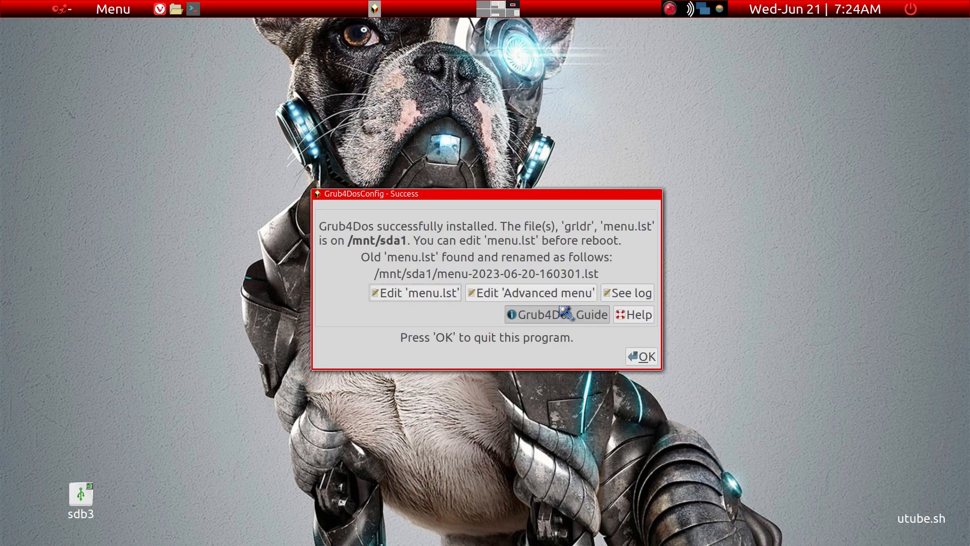
Open menu.lst for editing, decline reloading it from disk, and reposition the editor window to show the full kernel lines.
click(413, 298)
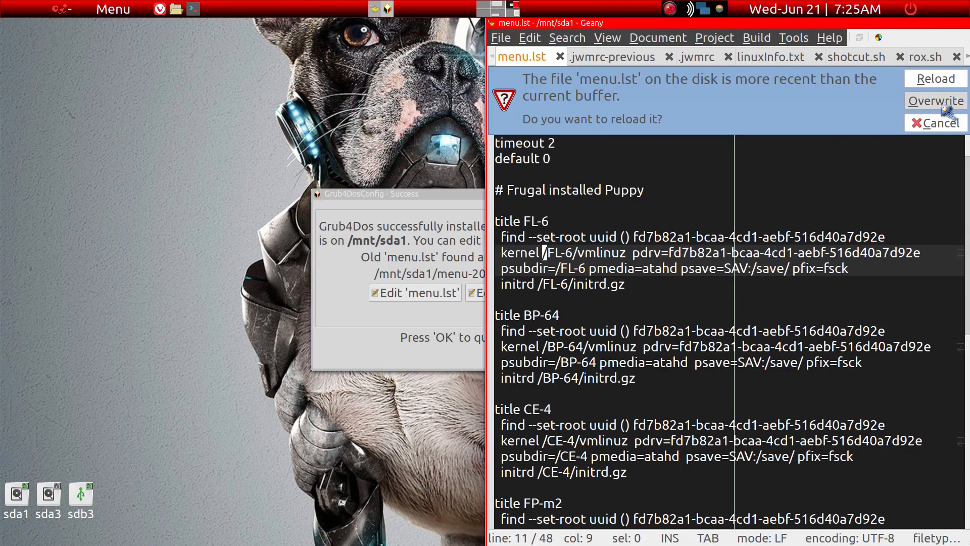
click(936, 125)
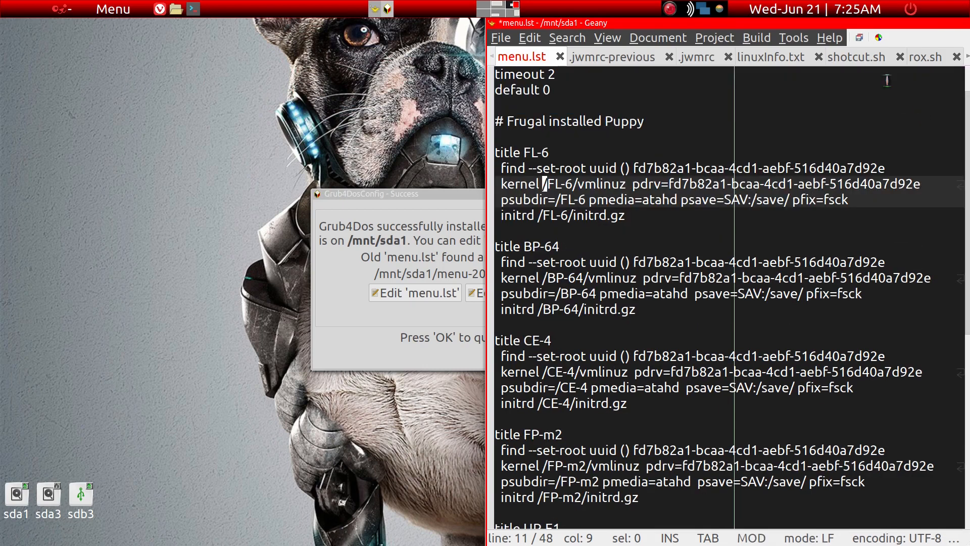
drag(841, 23, 505, 24)
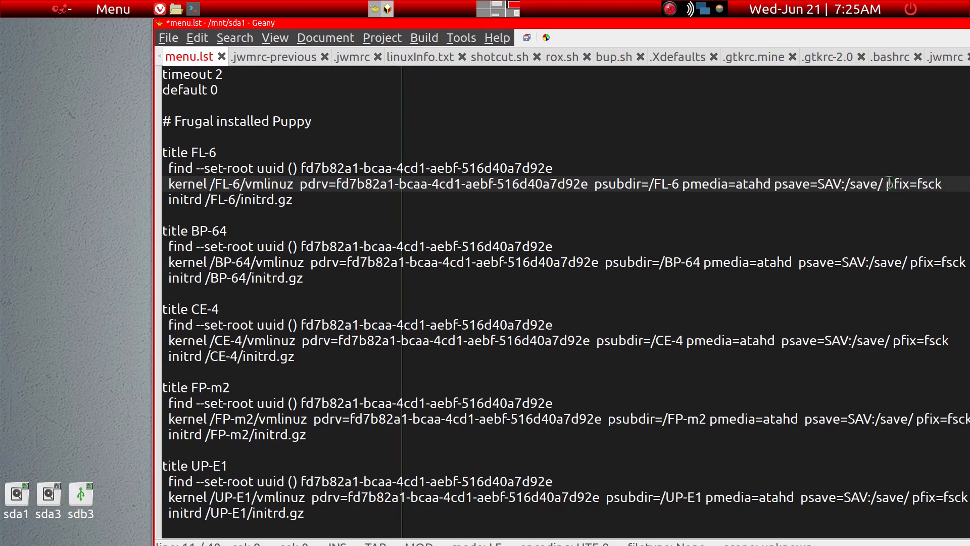
Review the psave=SAV:/save/ parameter in the kernel lines of the Puppy entries in menu.lst, from FL-6 to XP-64.
drag(883, 184, 778, 184)
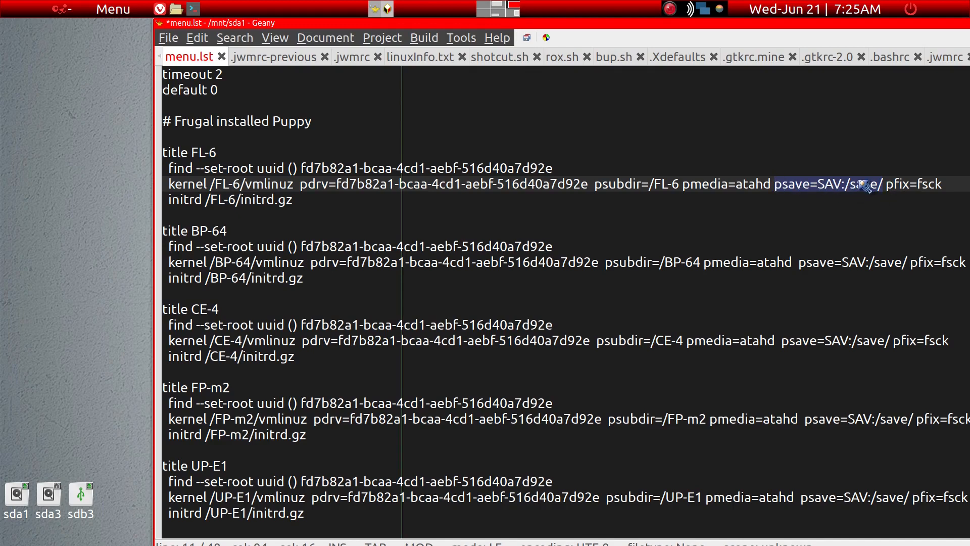
click(823, 261)
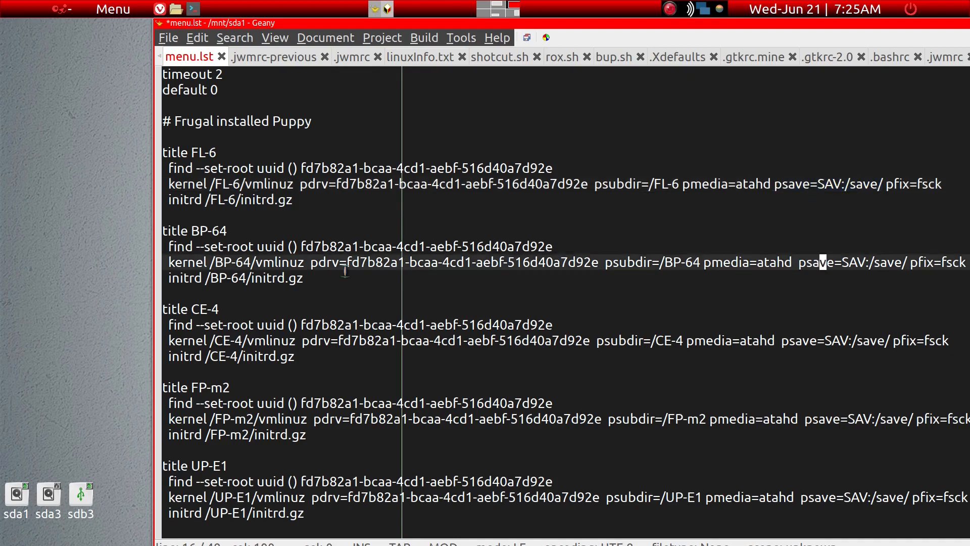
scroll(256, 240, down, 2)
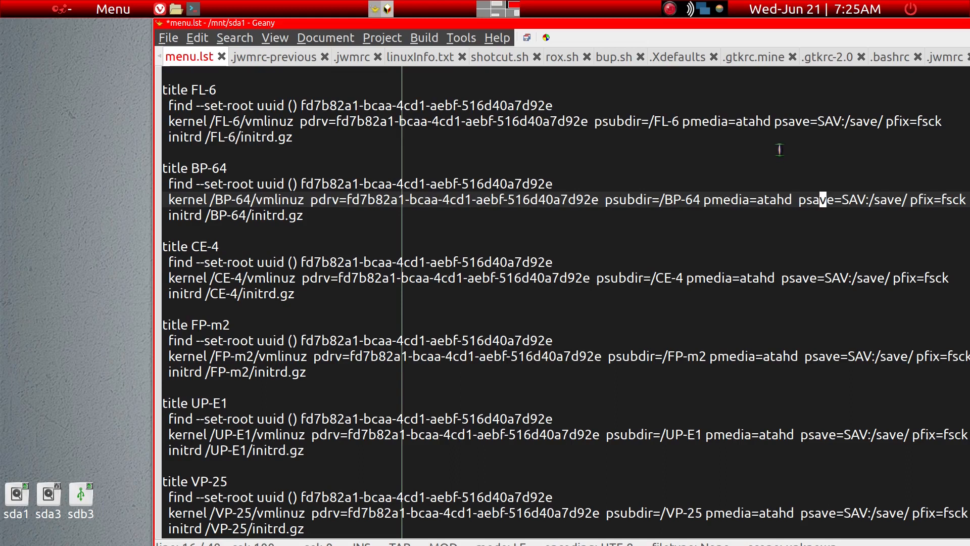
scroll(424, 178, down, 5)
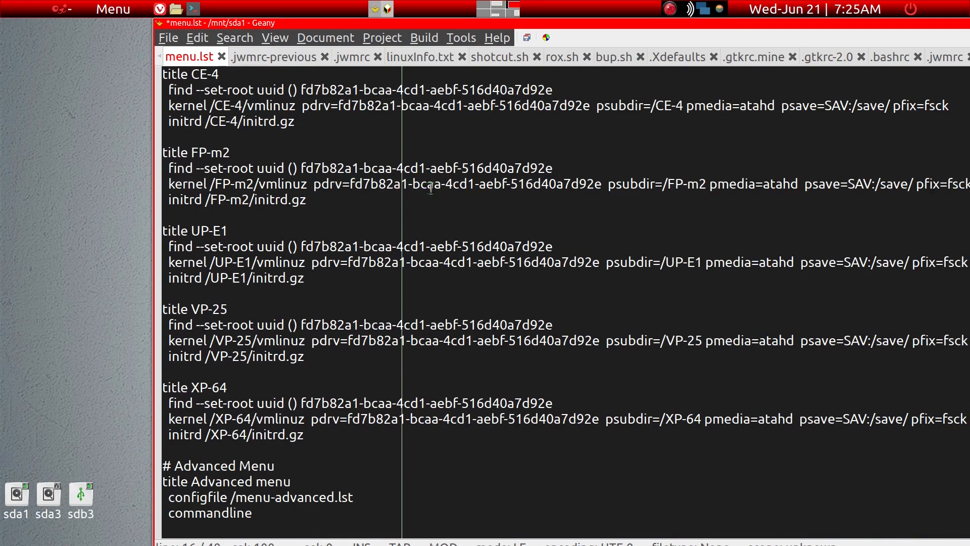
scroll(437, 194, up, 6)
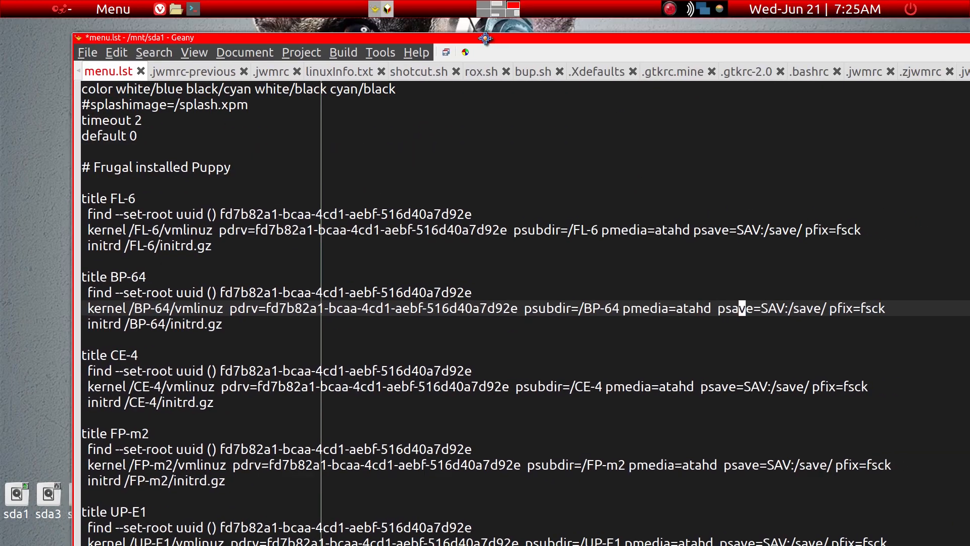
Save the edited menu.lst, quit the text editor and close the Grub4DosConfig success dialog.
drag(568, 23, 373, 32)
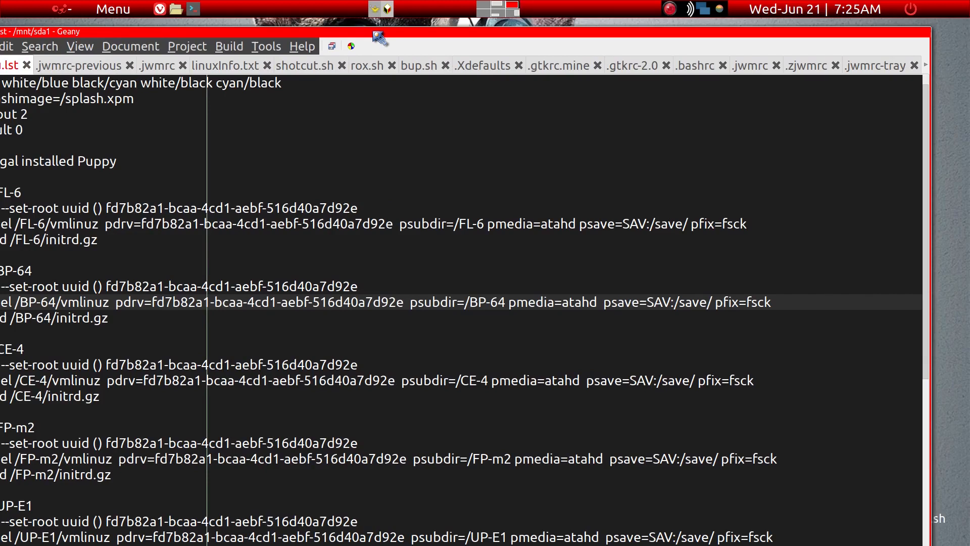
click(331, 46)
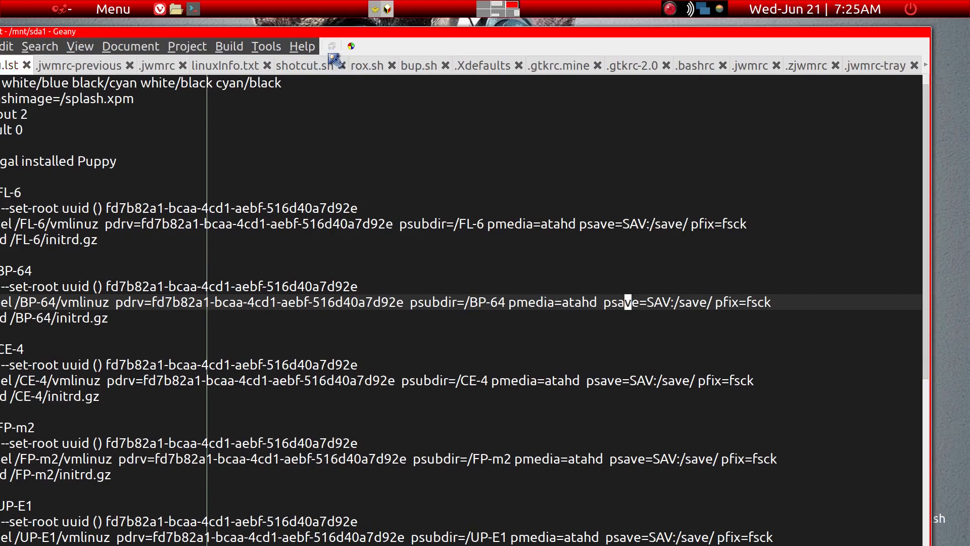
key(ctrl+q)
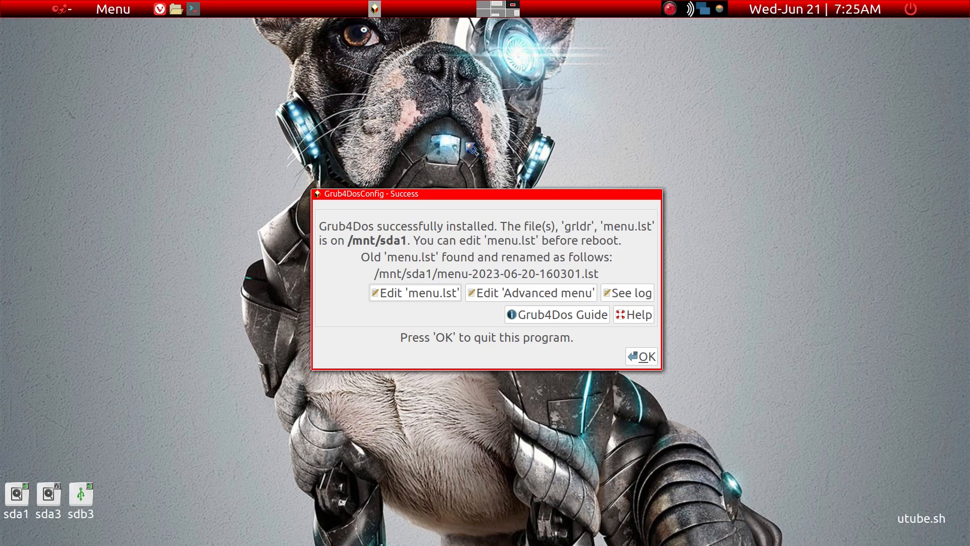
click(645, 357)
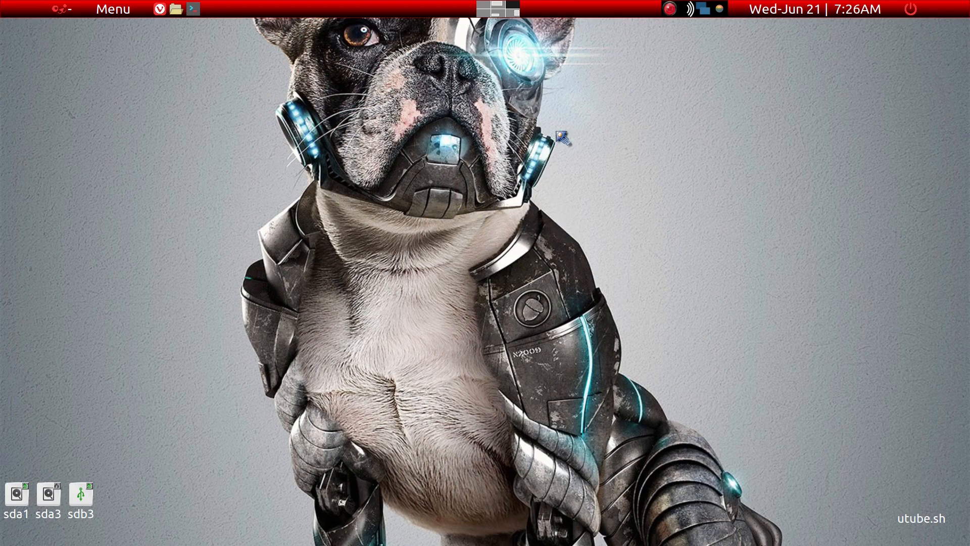
click(670, 9)
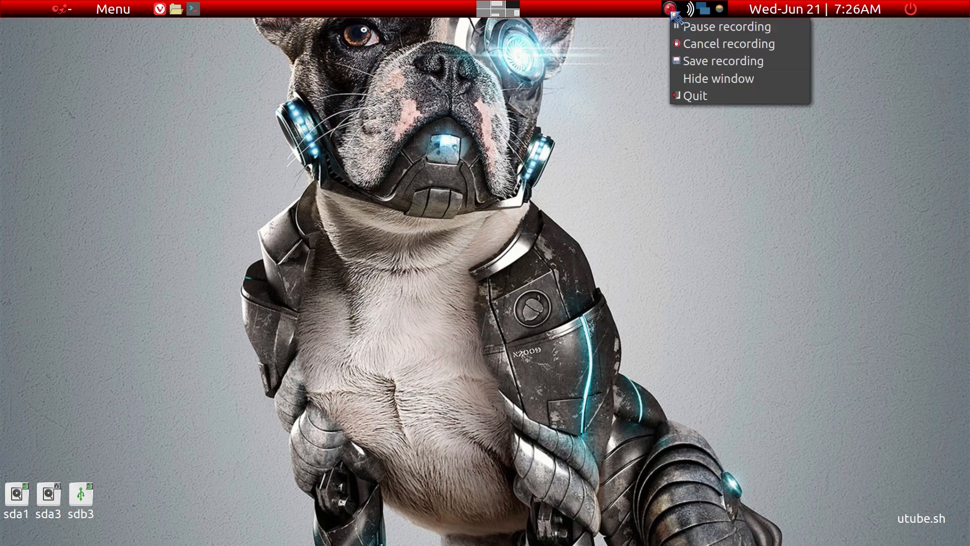